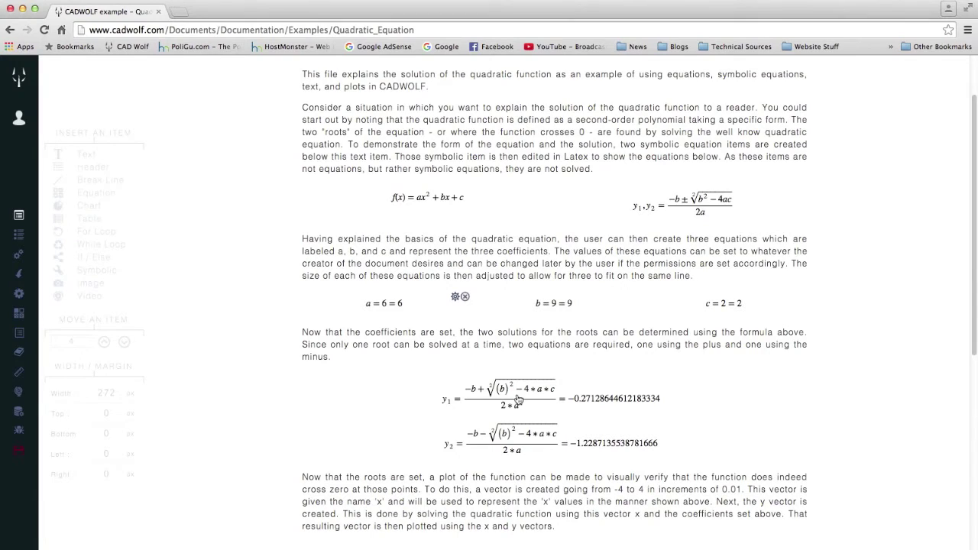
- Examine the source expressions of the y_1 root, x vector and y equations, and the quadratic function plot
left_click(518, 399)
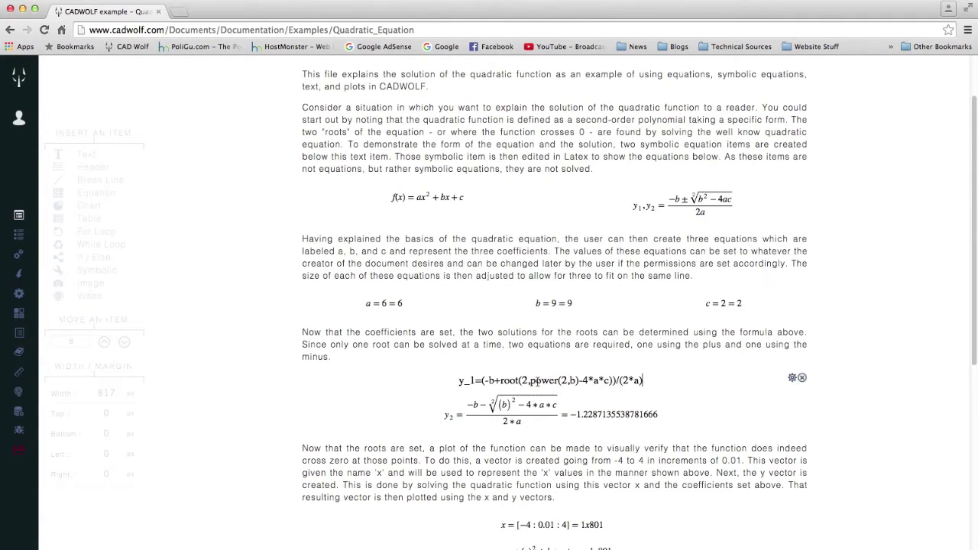
key("Return")
scroll(505, 389, "down", 5)
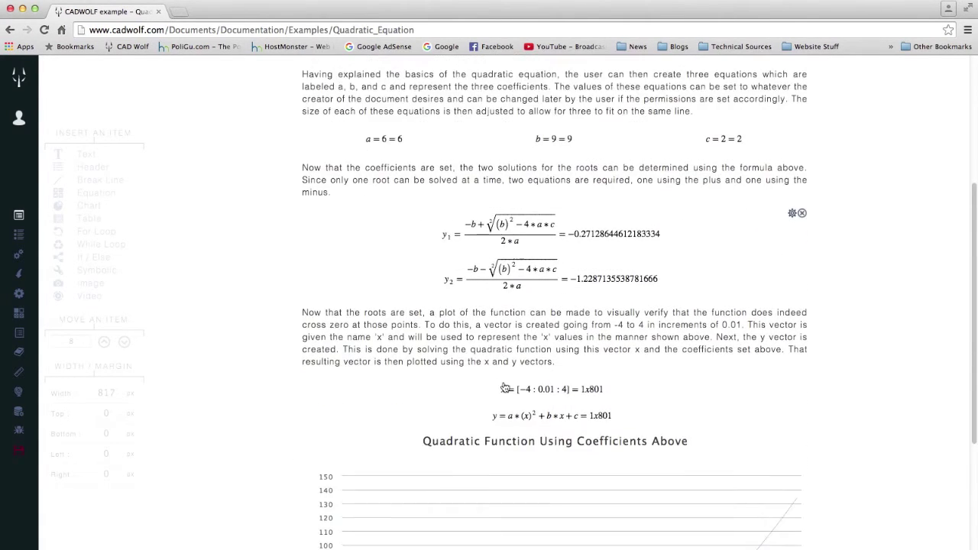
left_click(496, 350)
left_click(522, 394)
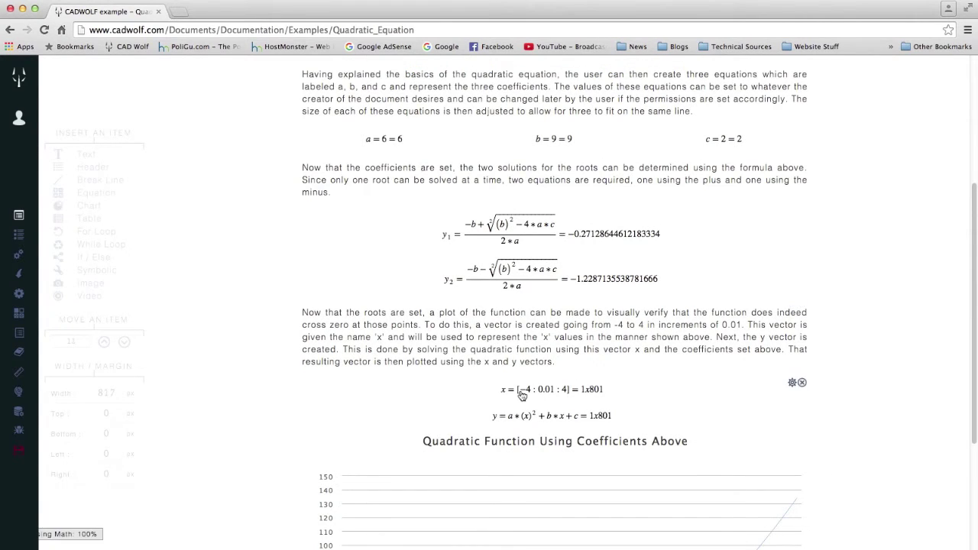
left_click(522, 395)
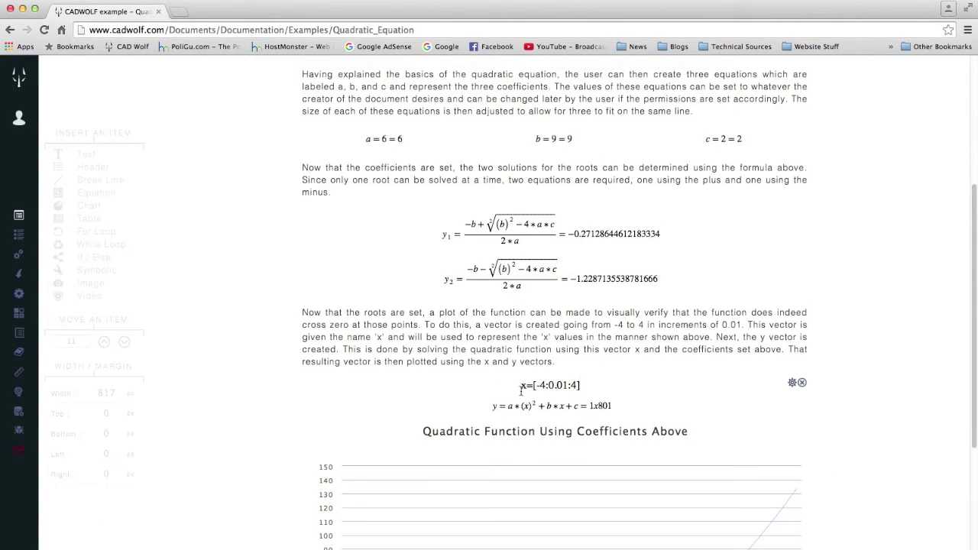
key("Return")
left_click(522, 419)
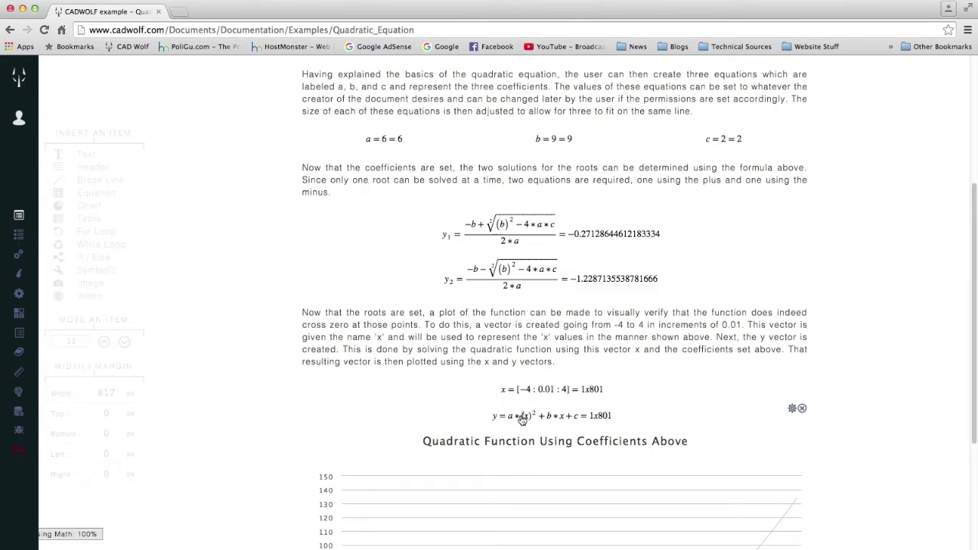
left_click(522, 419)
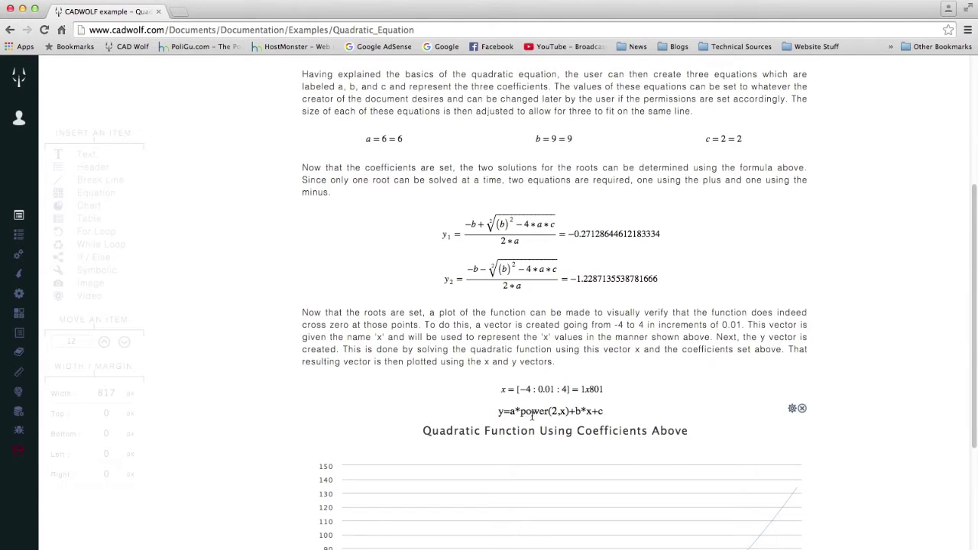
key("Return")
scroll(505, 410, "down", 5)
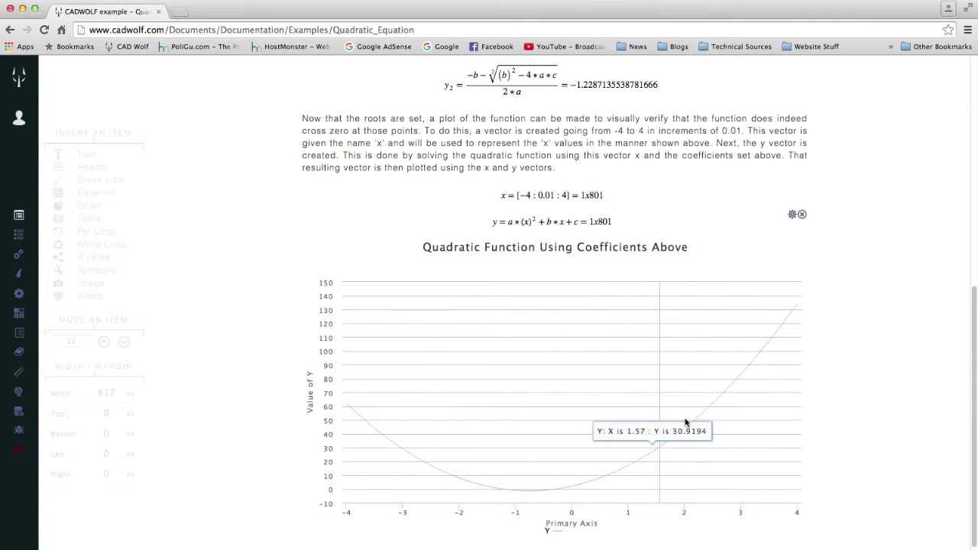
- Set coefficient a to 4 in the quadratic example and review the recalculated roots and plot
scroll(693, 415, "up", 6)
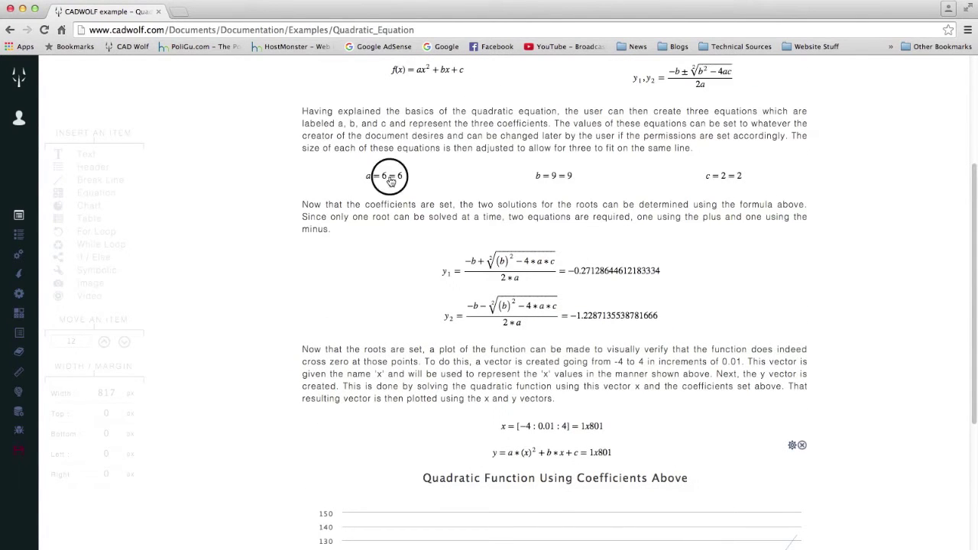
left_click(391, 180)
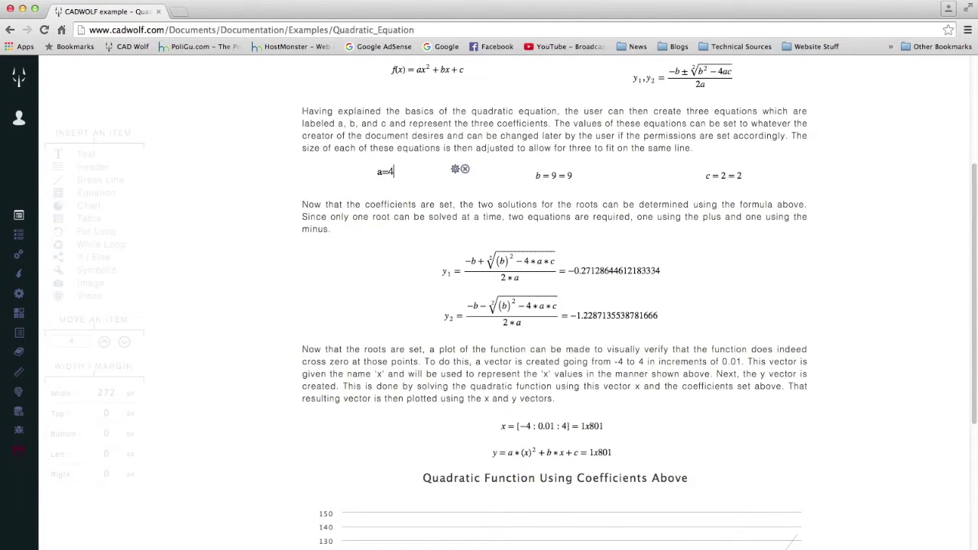
key("Return")
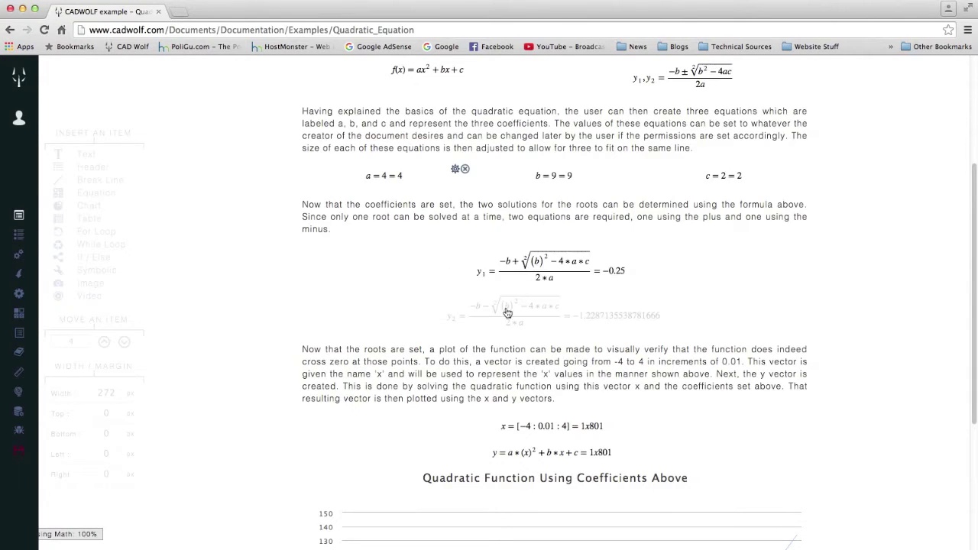
scroll(463, 394, "down", 6)
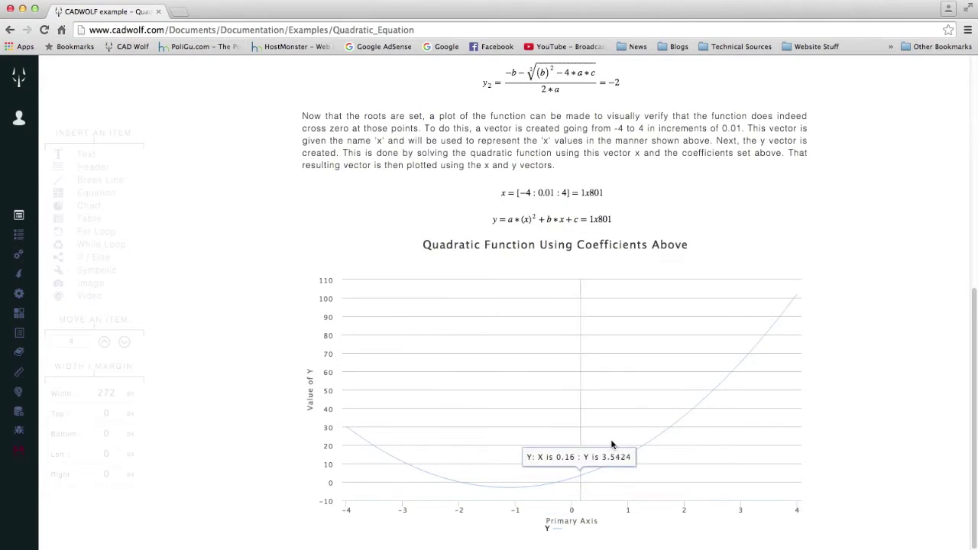
scroll(266, 371, "up", 10)
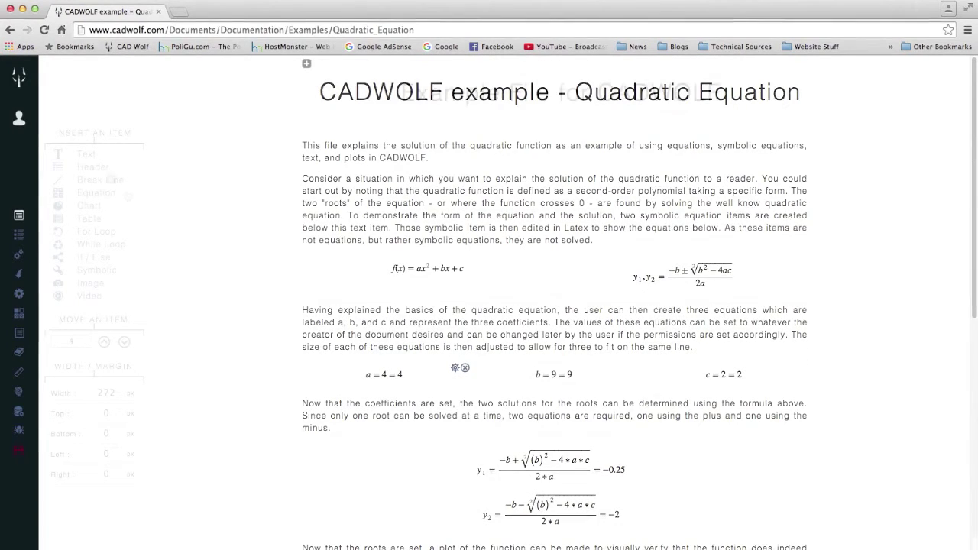
- Add an "Introduction" header and a plain-text paragraph describing the simple equation and plot example to the Example File for CADWOLF
left_click(102, 170)
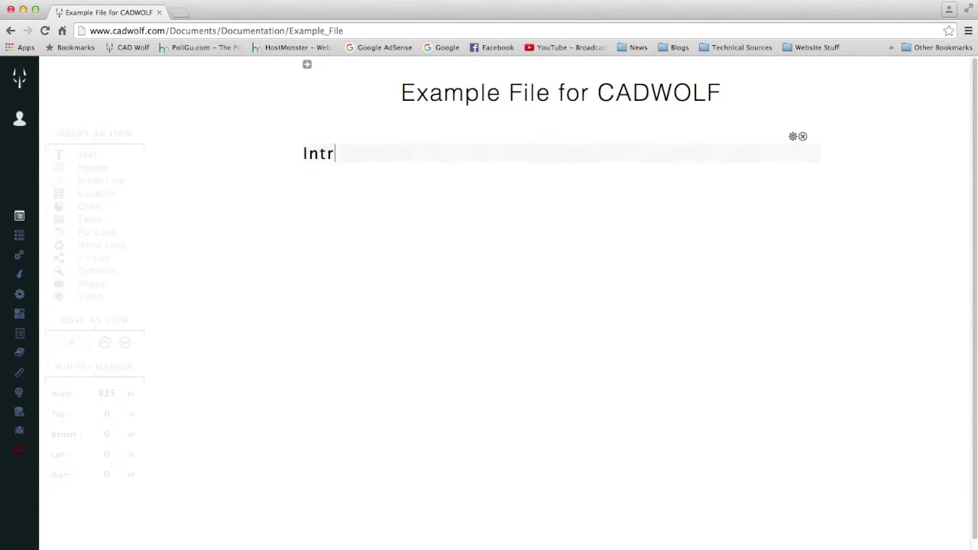
mouse_move(92, 157)
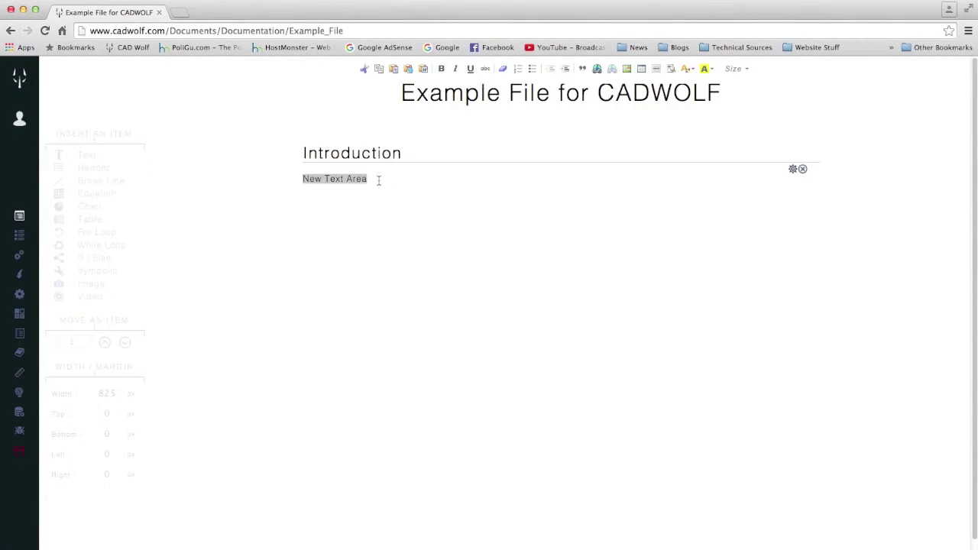
left_click(408, 69)
type("This file shows a very simple example of an equation and a plot. Two equations are shown below. The first sets up an array to be used as an x axis variable. The second performs a simple calculation to provide a variable to be plotted. After that, a simple chart is inserted and the data set to x and y.")
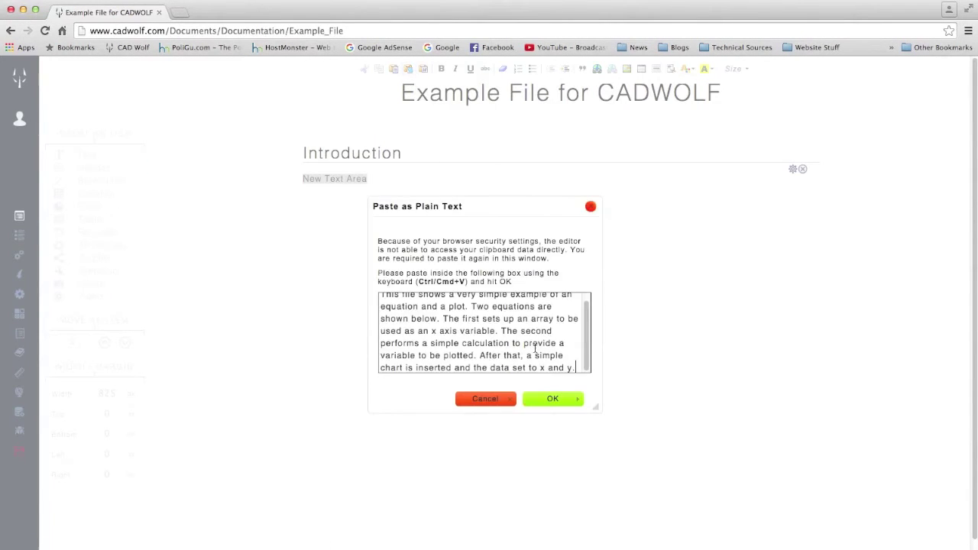
left_click(552, 398)
- Insert an equation below the introduction text defining x = [0:0.025:6]
left_click(99, 195)
left_click(570, 231)
type("x = ")
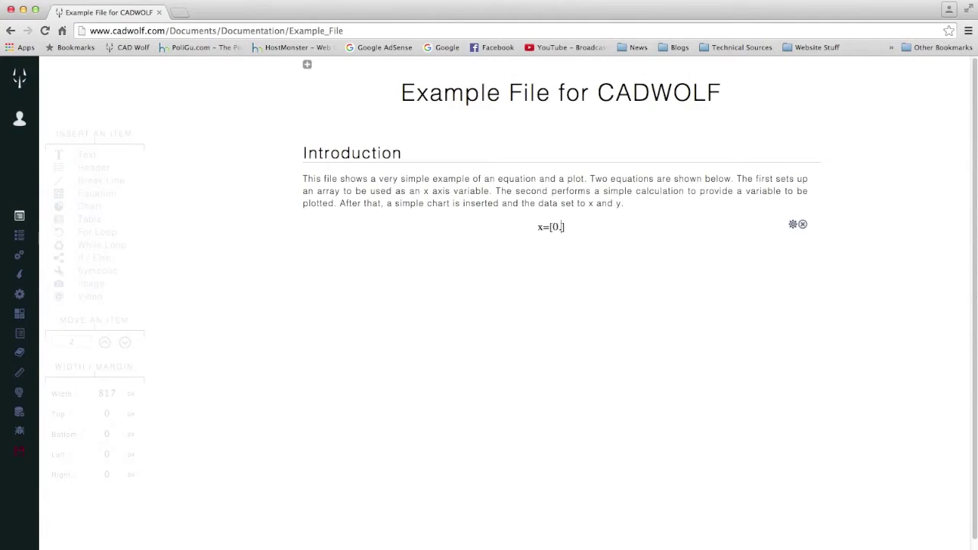
type("[0 : 0.025 : 6]")
key("Return")
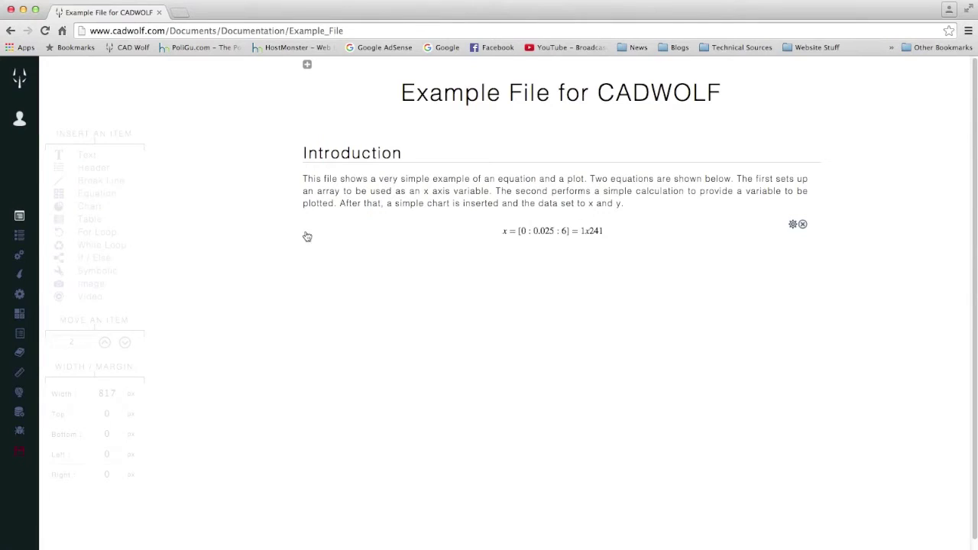
- Insert a second equation below the x array defining y=sin(10*x)+cos(3*x)
left_click(99, 193)
left_click(546, 257)
type("y")
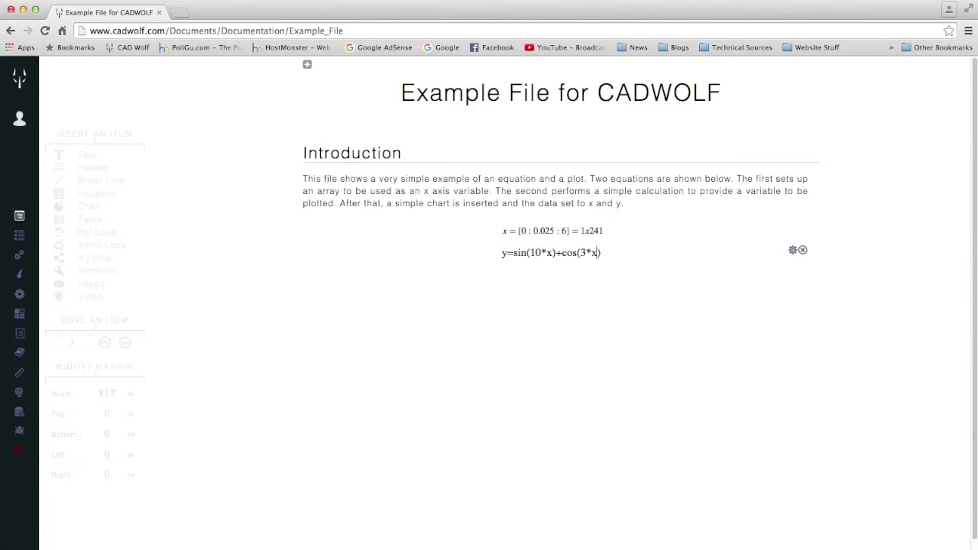
type("=sin(10*x)+cos(3*x)")
key("Return")
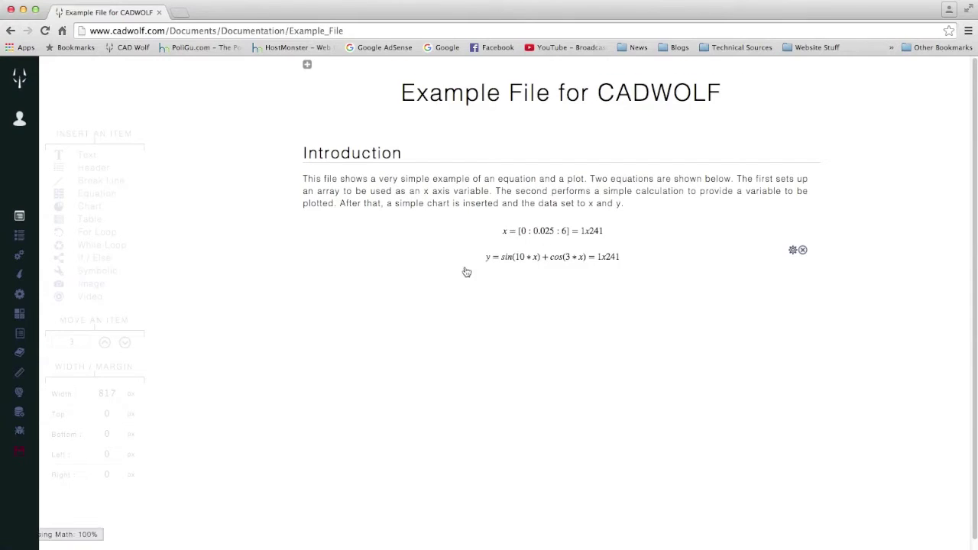
- Insert a chart below the equations and add a data series with x as X data and y as Y data
left_click(88, 206)
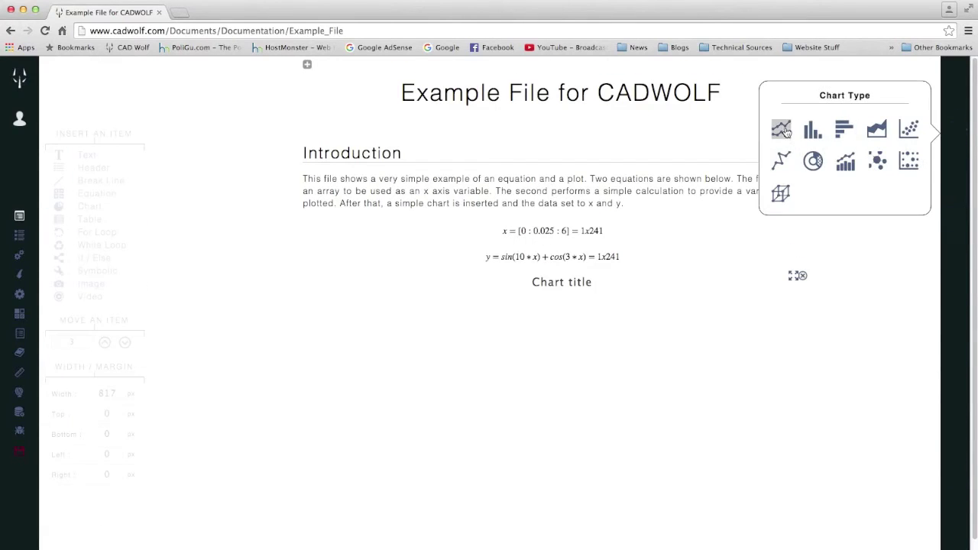
left_click(954, 177)
left_click(726, 124)
type("x")
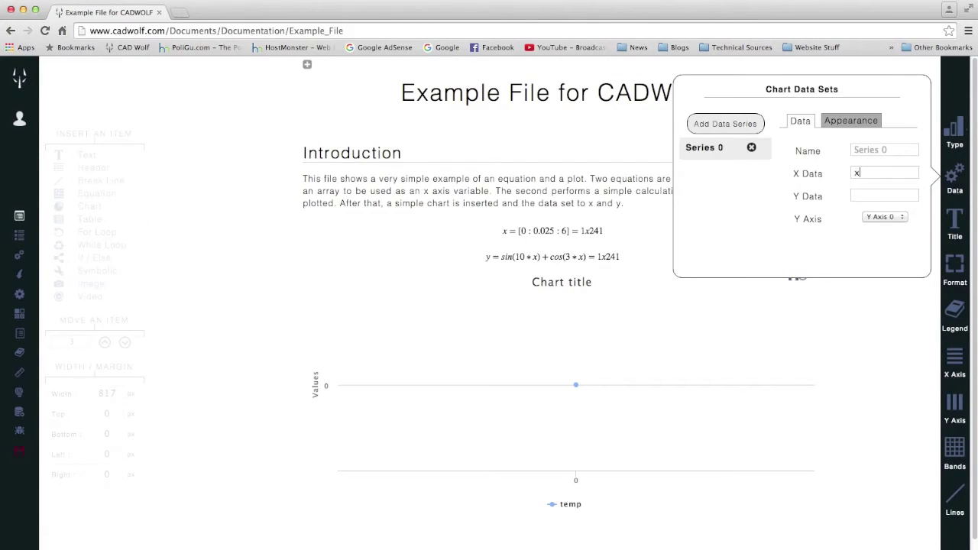
key("Tab")
type("y")
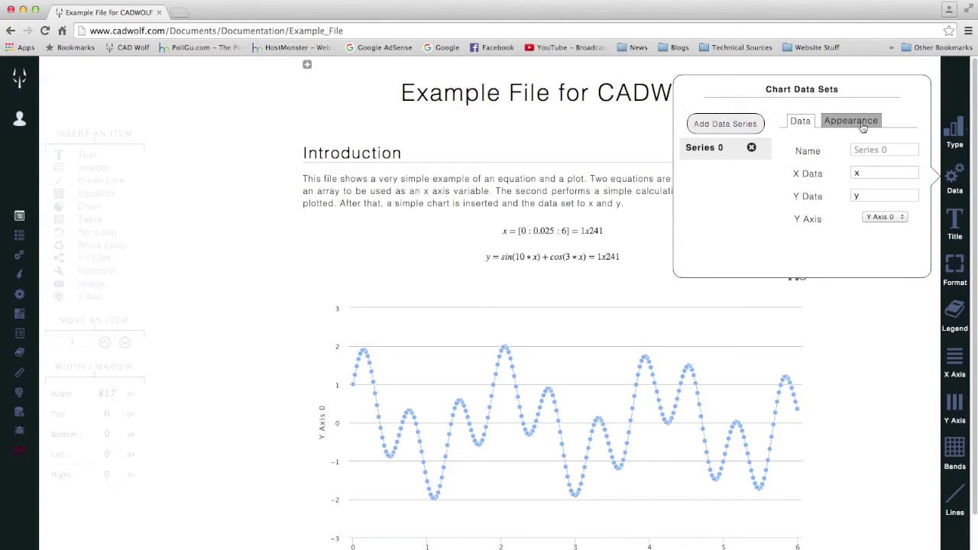
- Change the line color of the chart's data series to dark red
left_click(863, 125)
left_click(890, 221)
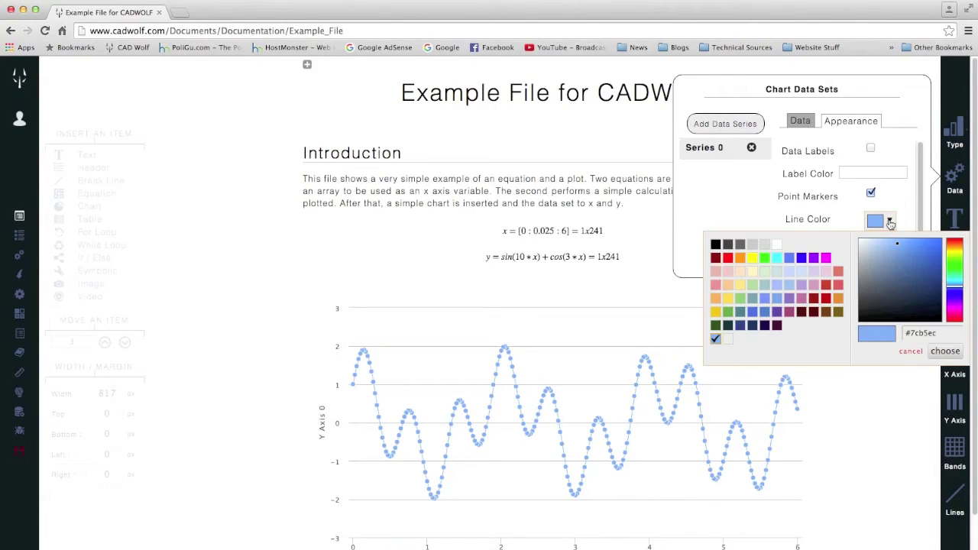
left_click(826, 298)
scroll(871, 151, "down", 3)
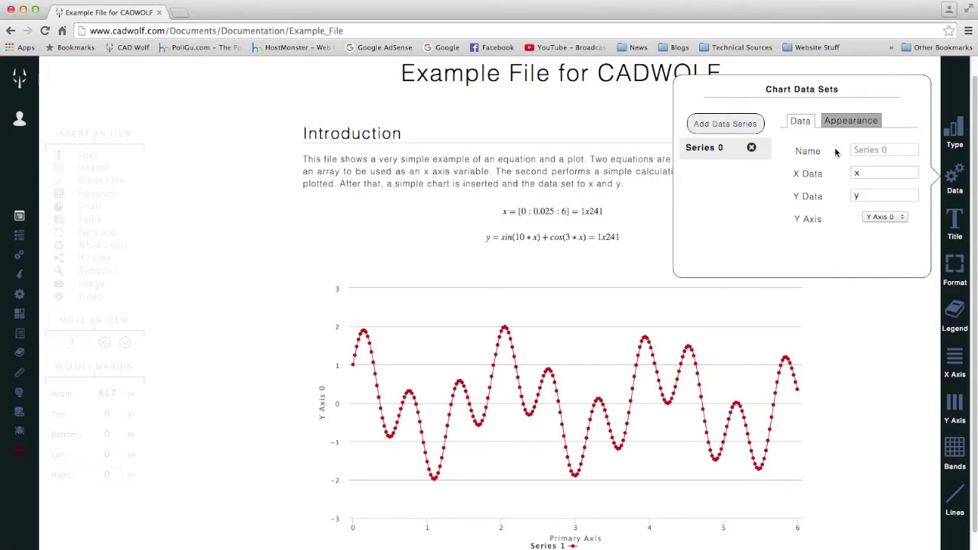
- Edit the x array equation above the chart and recalculate it
left_click(566, 198)
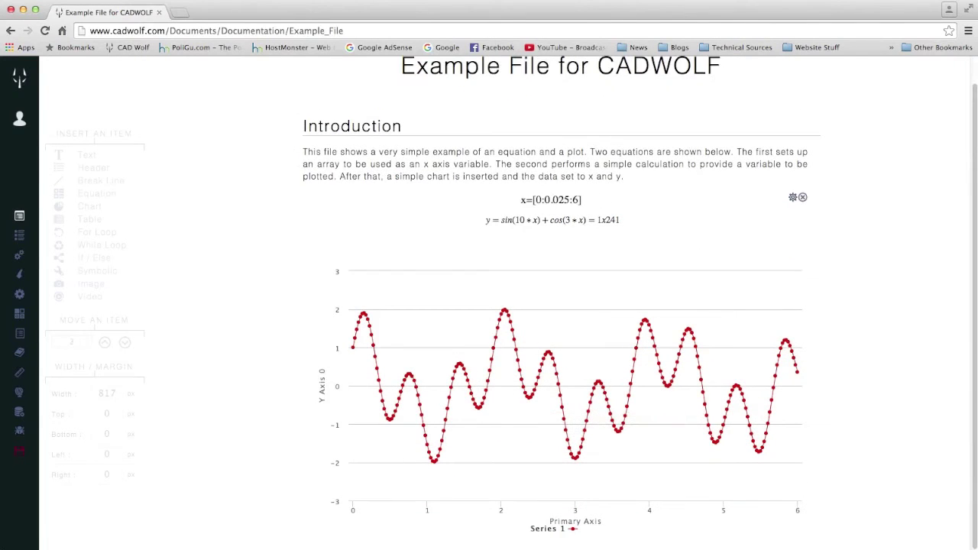
key("BackSpace")
key("Return")
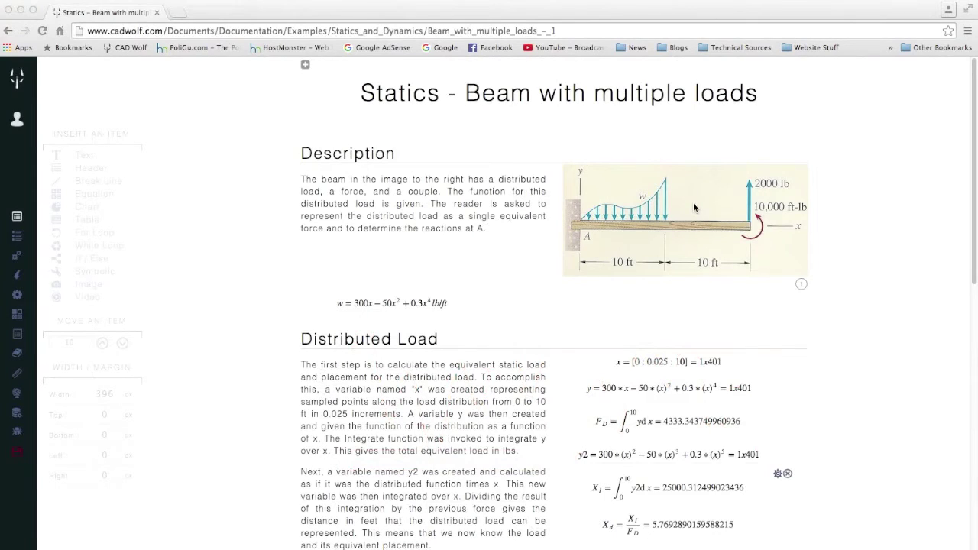
- Examine the distributed load equations, free body diagram and numerical solution in the Statics - Beam with multiple loads example
left_click(425, 342)
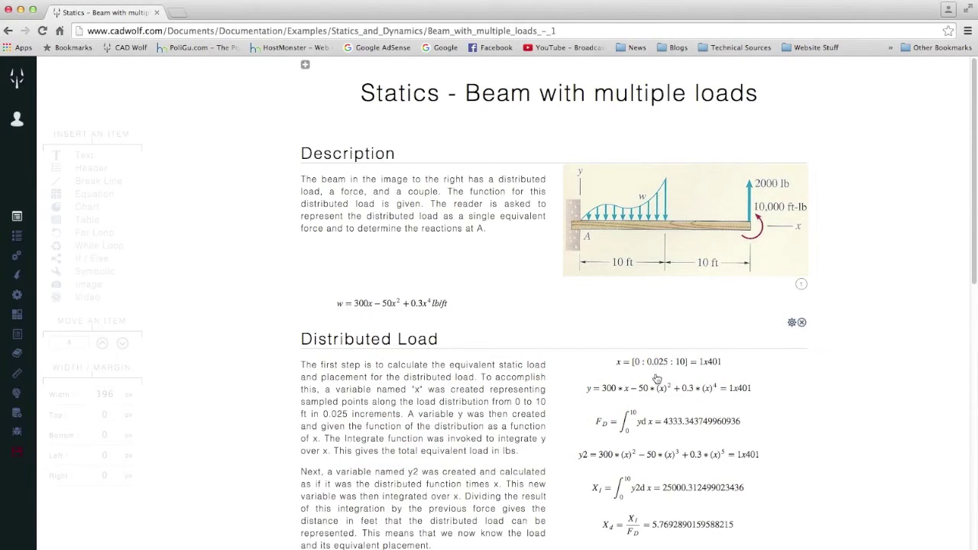
left_click(653, 427)
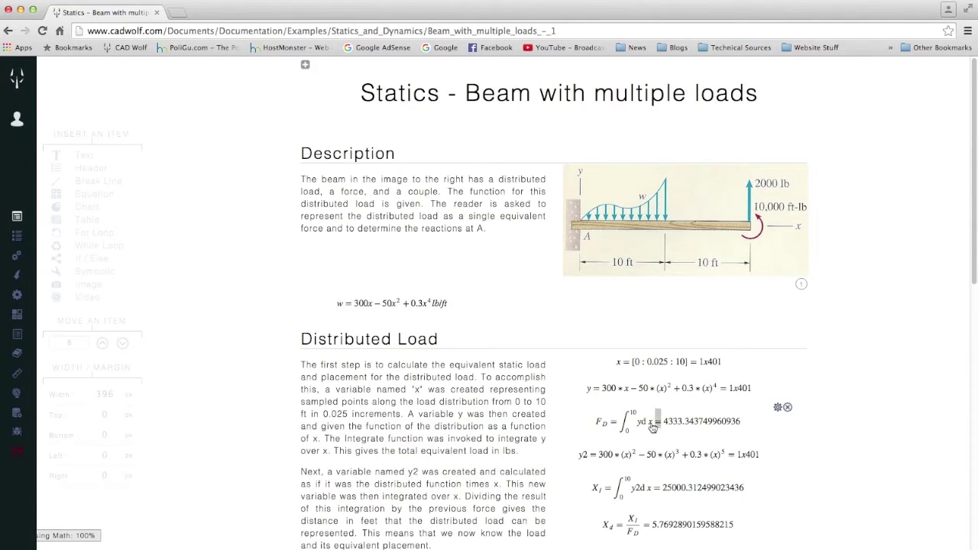
left_click(652, 428)
key("Return")
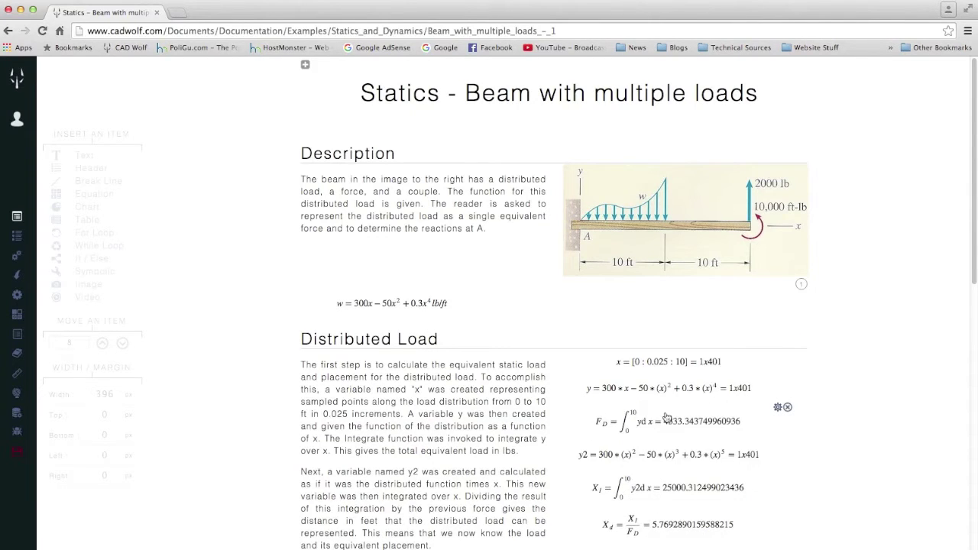
scroll(650, 429, "down", 3)
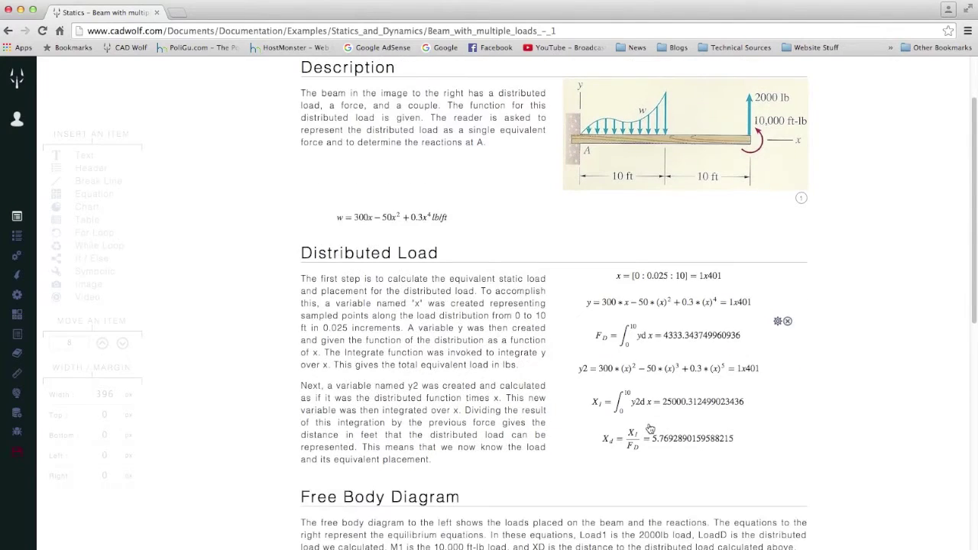
scroll(650, 428, "down", 13)
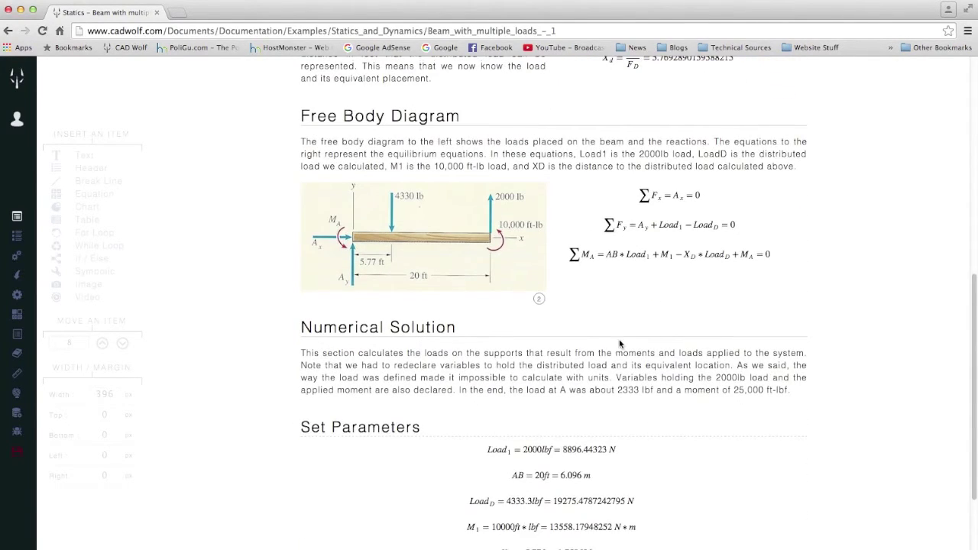
scroll(620, 344, "down", 4)
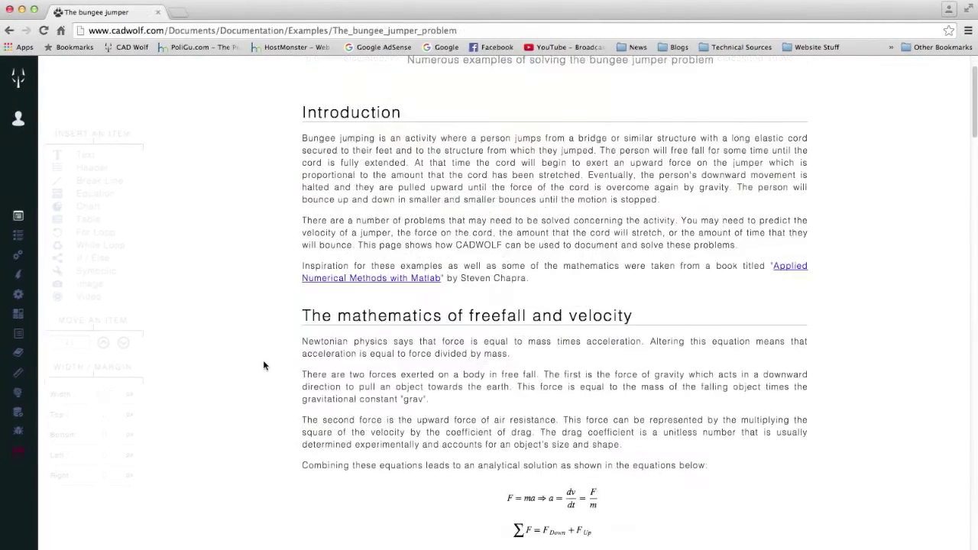
- Review the freefall mathematics, position and acceleration, and ODE4 solution sections of the bungee jumper example
scroll(263, 364, "down", 16)
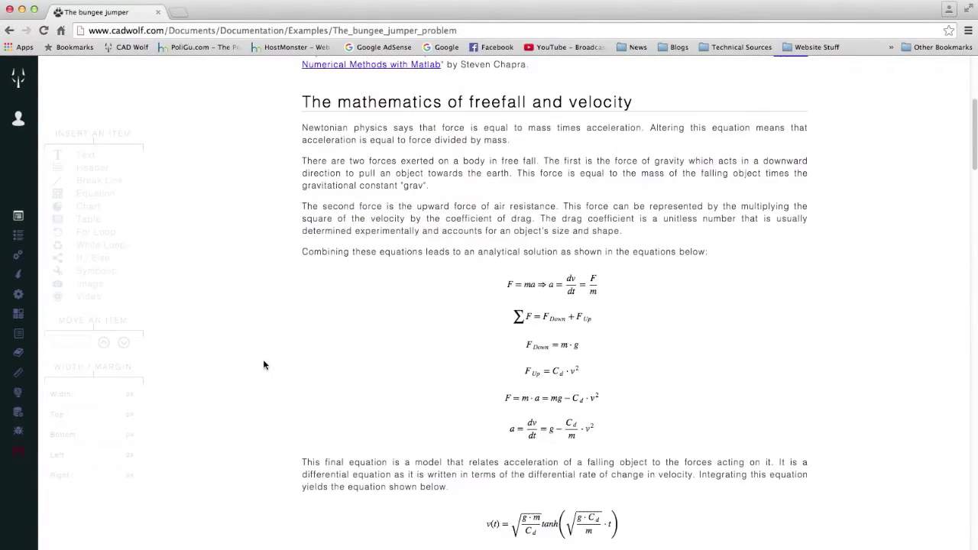
scroll(263, 365, "down", 15)
mouse_move(462, 340)
scroll(462, 340, "down", 18)
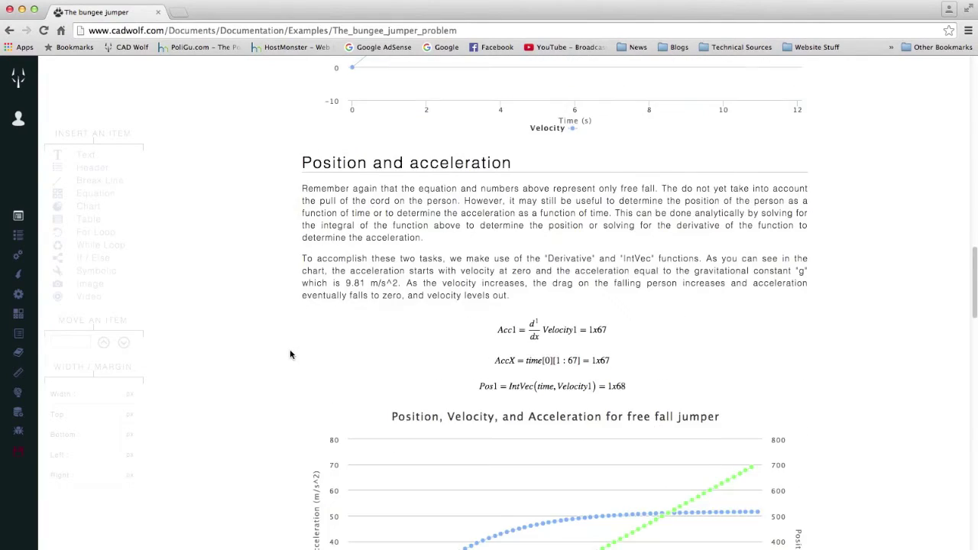
scroll(291, 355, "down", 20)
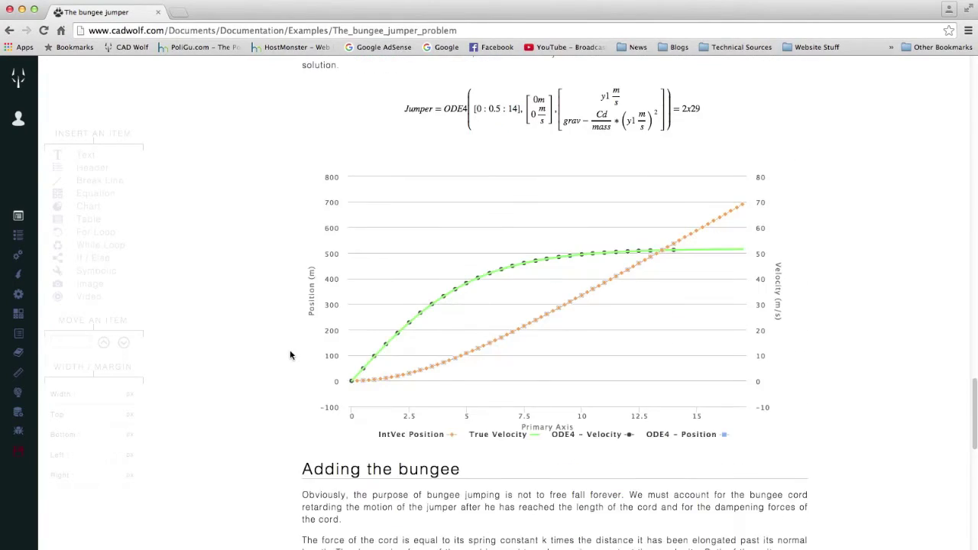
- Review the bungee cord equations and chart in the bungee jumper example and the stiffness matrices in Load on Bar - Direct Stiffness
scroll(291, 355, "down", 13)
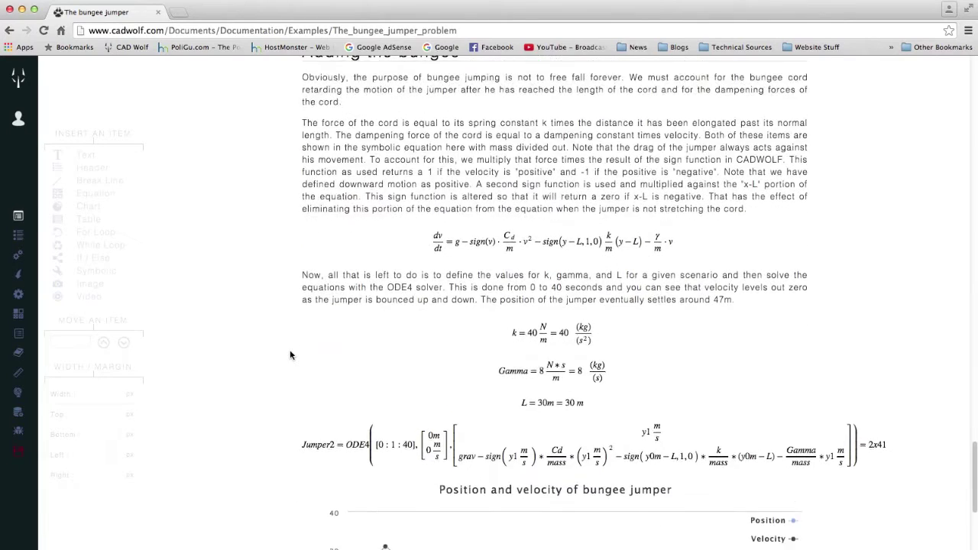
mouse_move(523, 334)
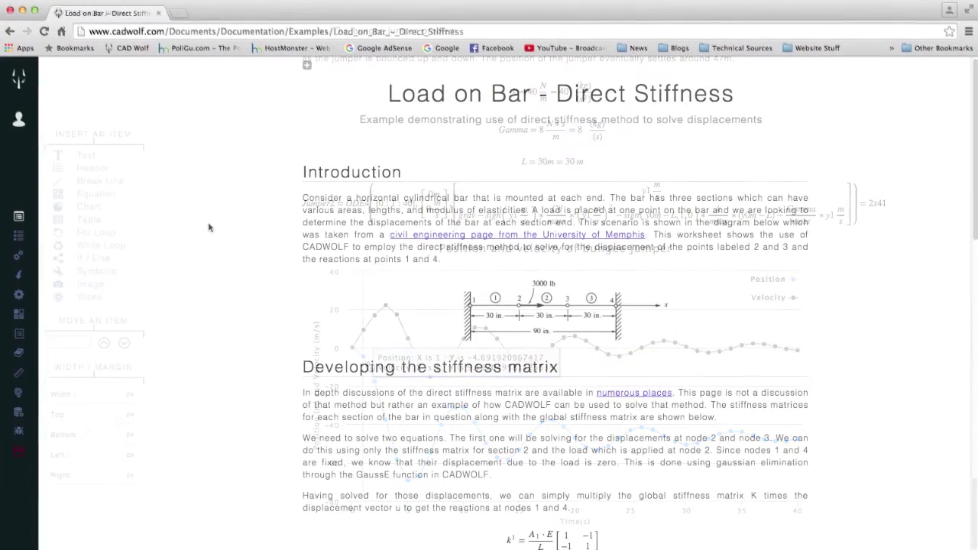
scroll(210, 229, "down", 4)
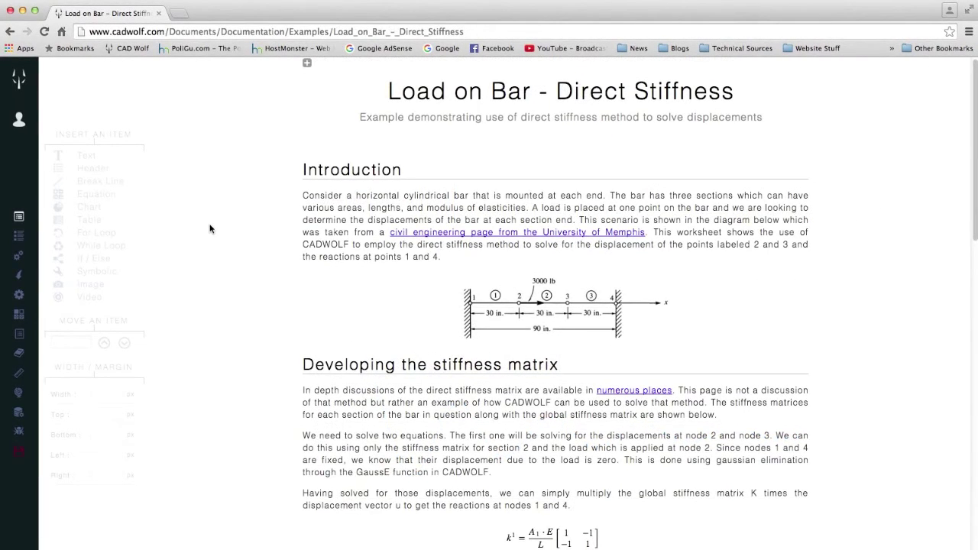
scroll(210, 228, "down", 8)
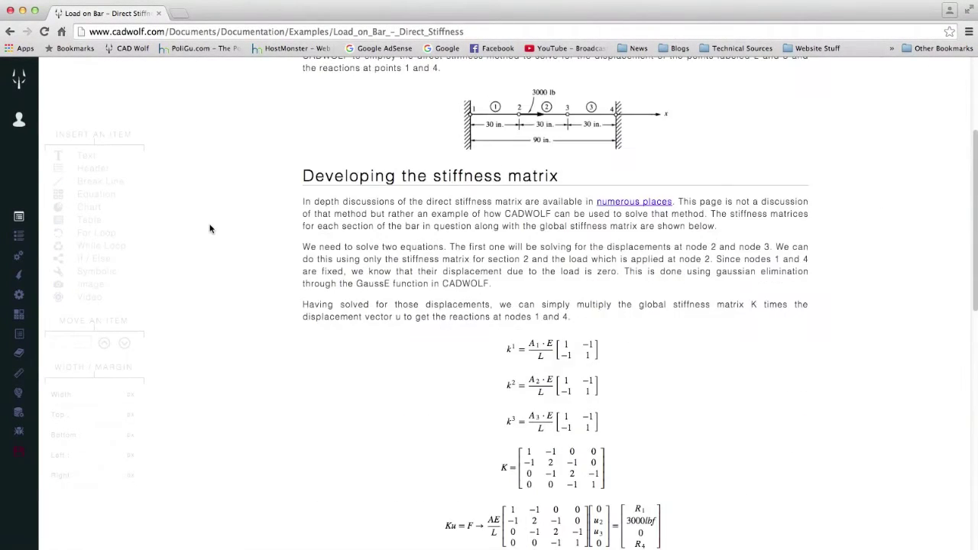
scroll(210, 229, "down", 10)
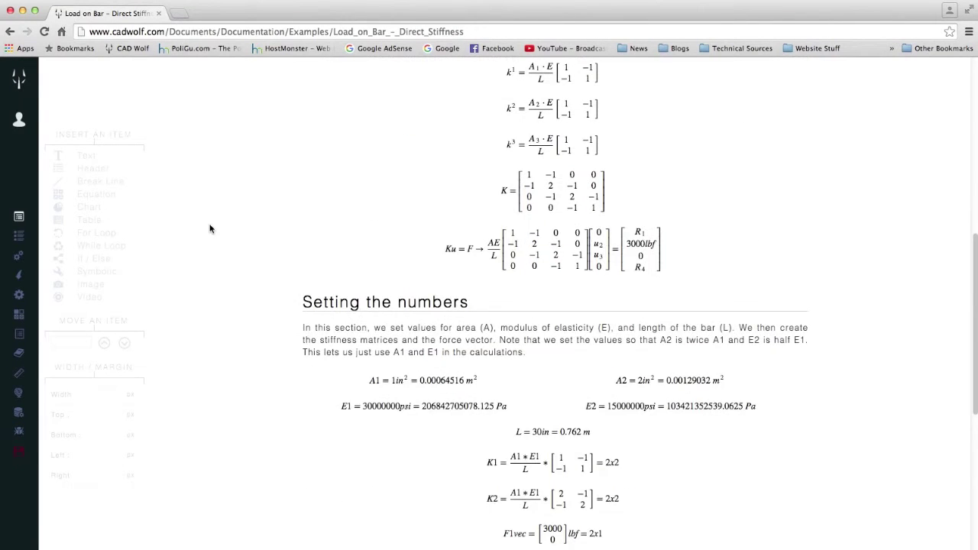
scroll(210, 229, "down", 4)
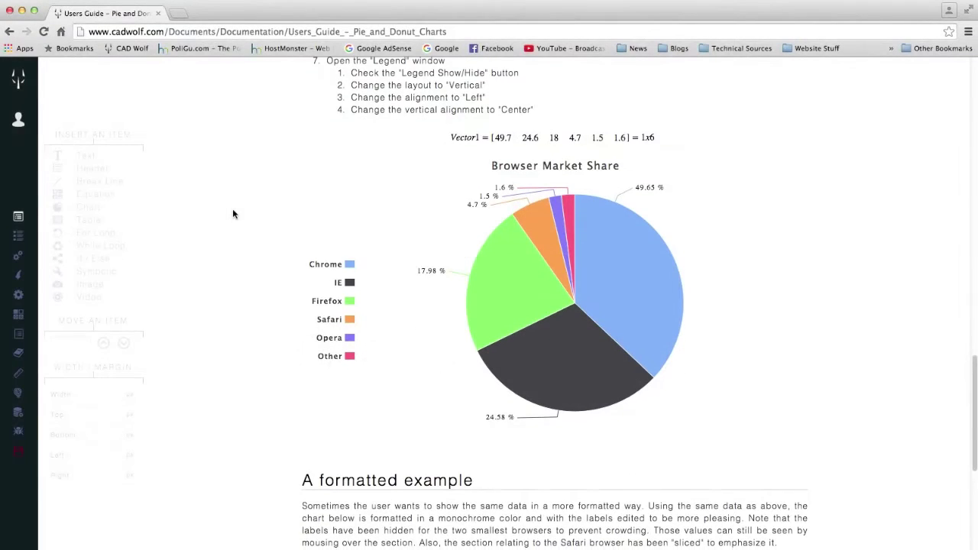
- Look through the example charts in the Users Guide documents on pie and donut charts, area charts and heat maps
scroll(233, 214, "down", 8)
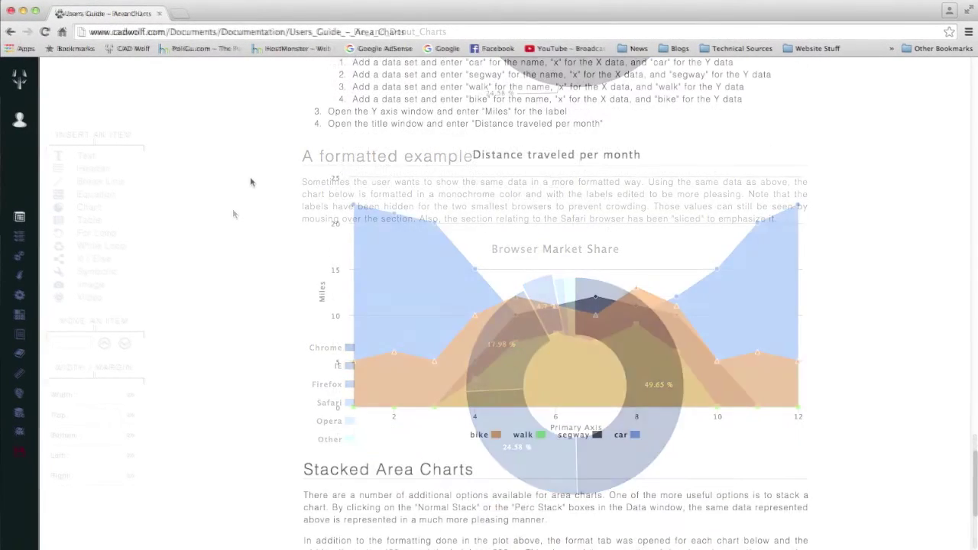
scroll(248, 184, "down", 5)
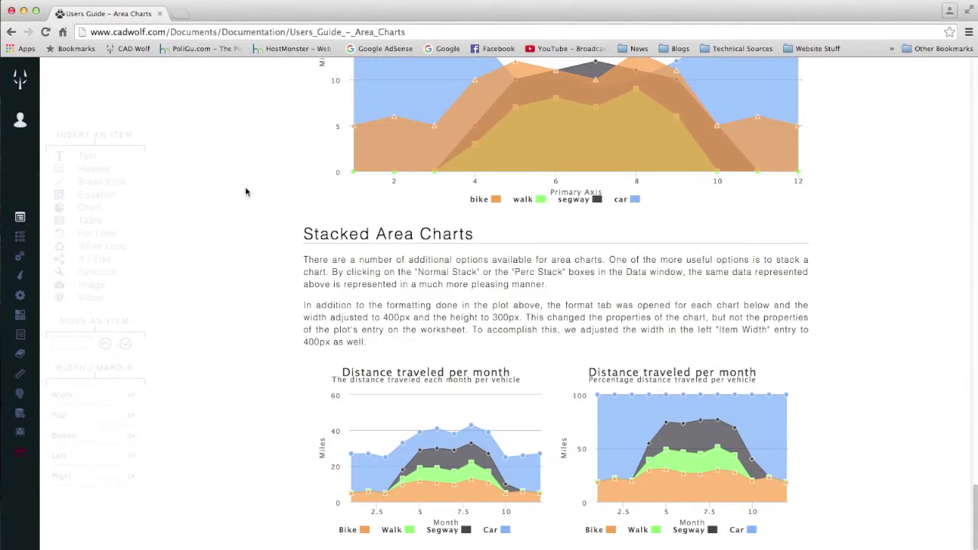
mouse_move(658, 439)
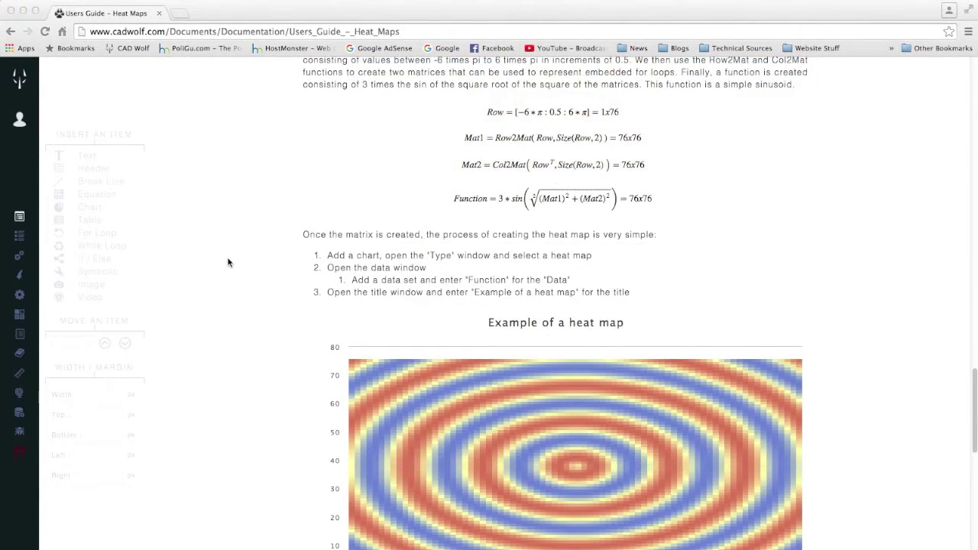
scroll(228, 263, "down", 5)
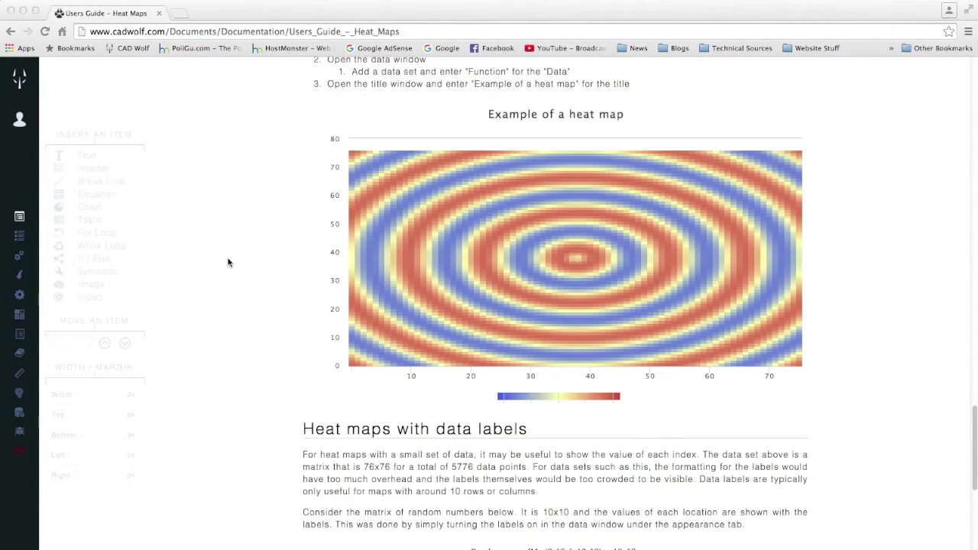
scroll(228, 262, "down", 4)
- Rotate the 3D surface, helix, shapes and Stunt Airplane Route charts to inspect them from different angles
left_click_drag(616, 334, 844, 325)
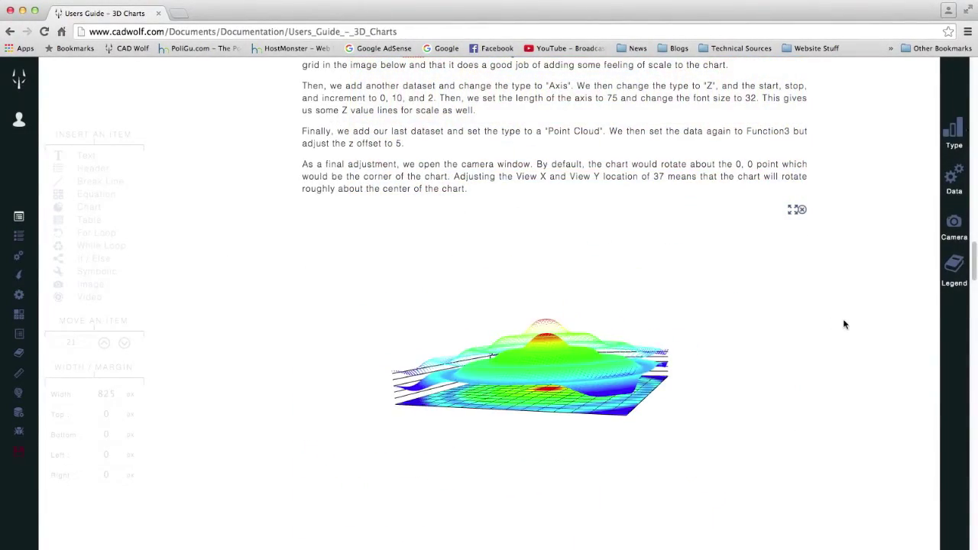
scroll(845, 325, "down", 15)
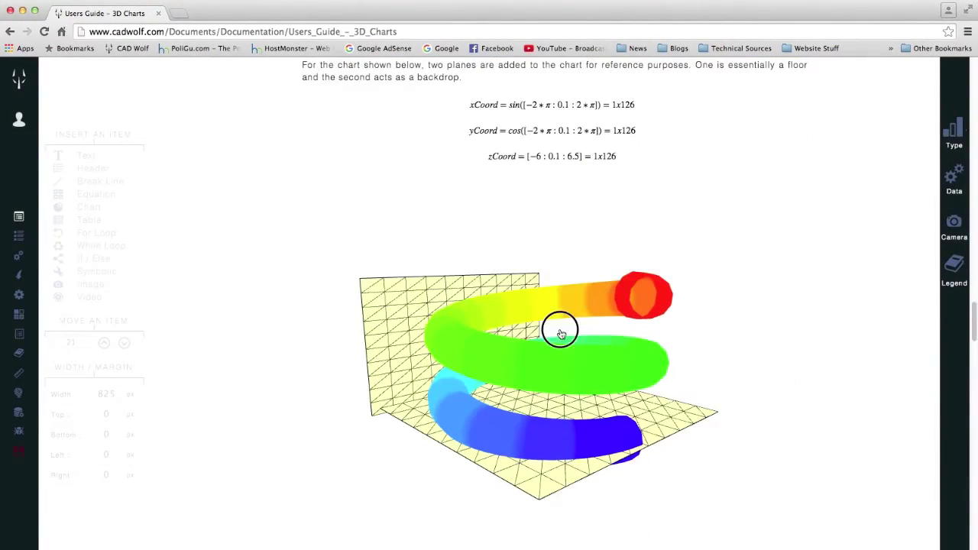
left_click_drag(609, 314, 485, 367)
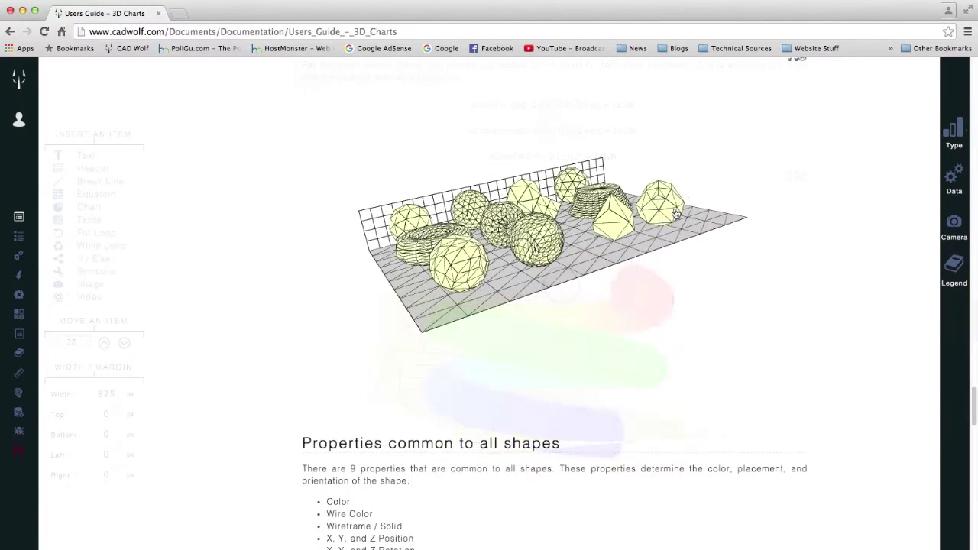
mouse_move(676, 214)
left_mouse_down()
mouse_move(651, 223)
mouse_move(651, 246)
mouse_move(680, 227)
left_mouse_up()
left_click_drag(680, 227, 695, 224)
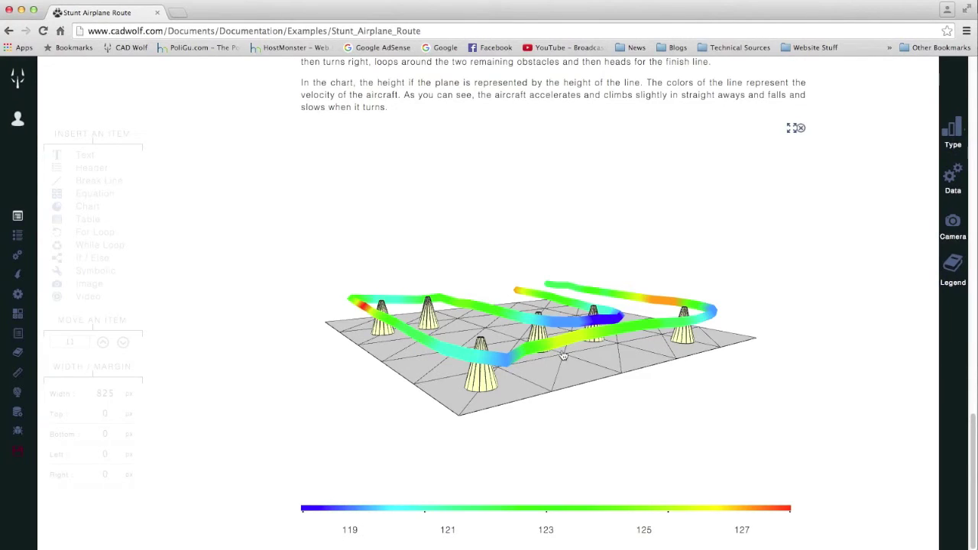
left_click_drag(541, 342, 574, 346)
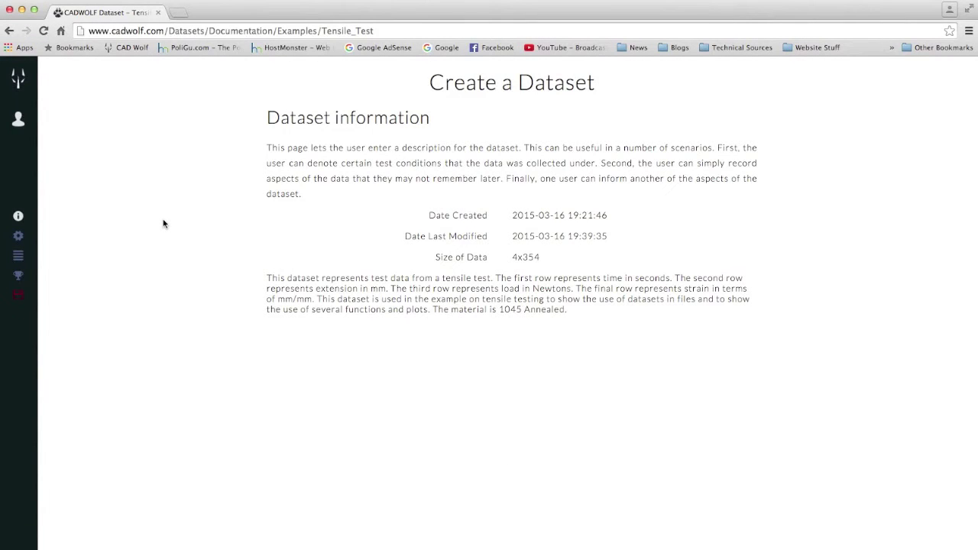
- Review the Tensile_Test dataset's information, parsing settings, raw input data and results
mouse_move(23, 221)
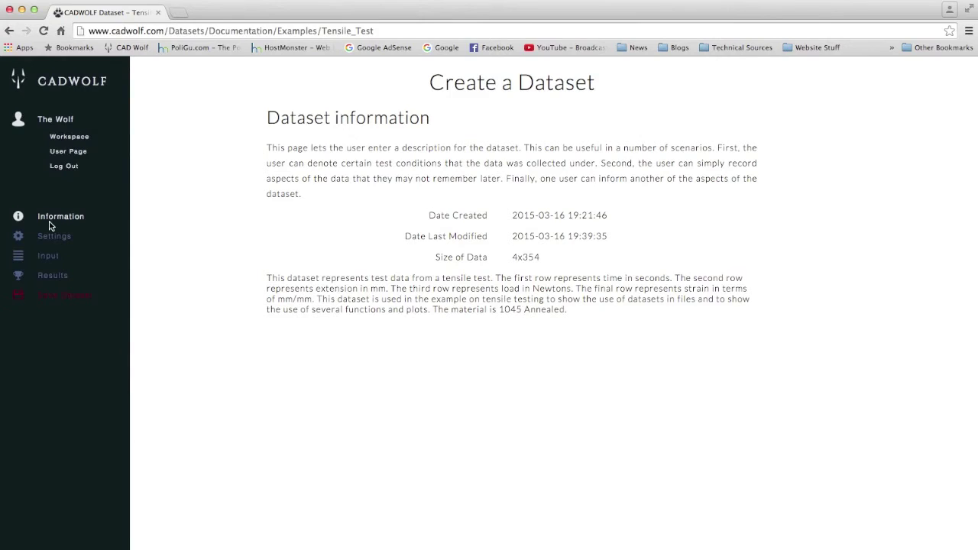
left_click(54, 237)
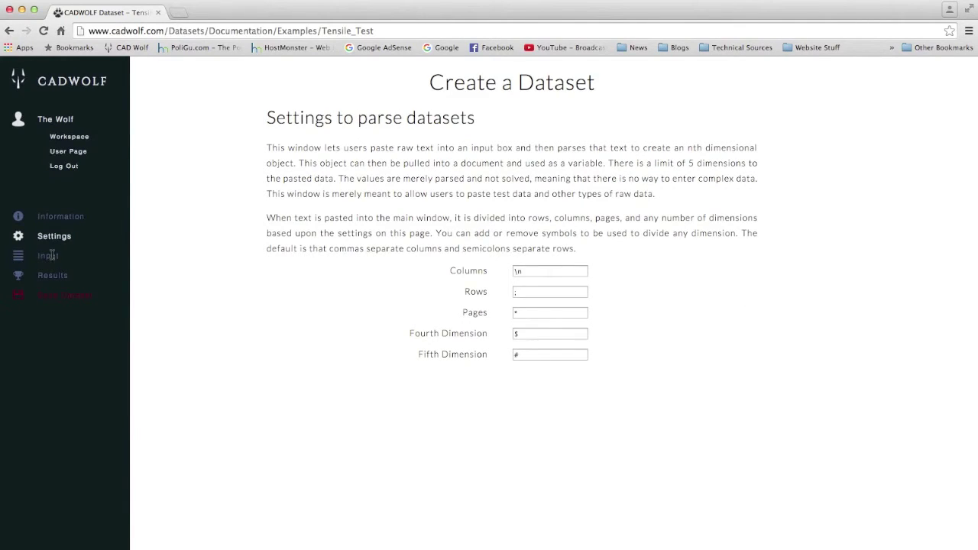
left_click(50, 257)
scroll(213, 299, "down", 1)
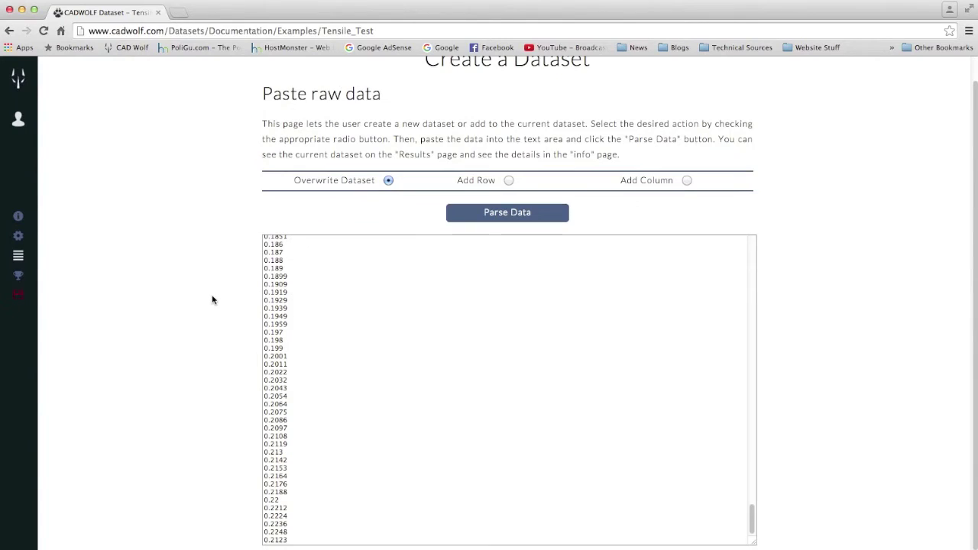
mouse_move(20, 276)
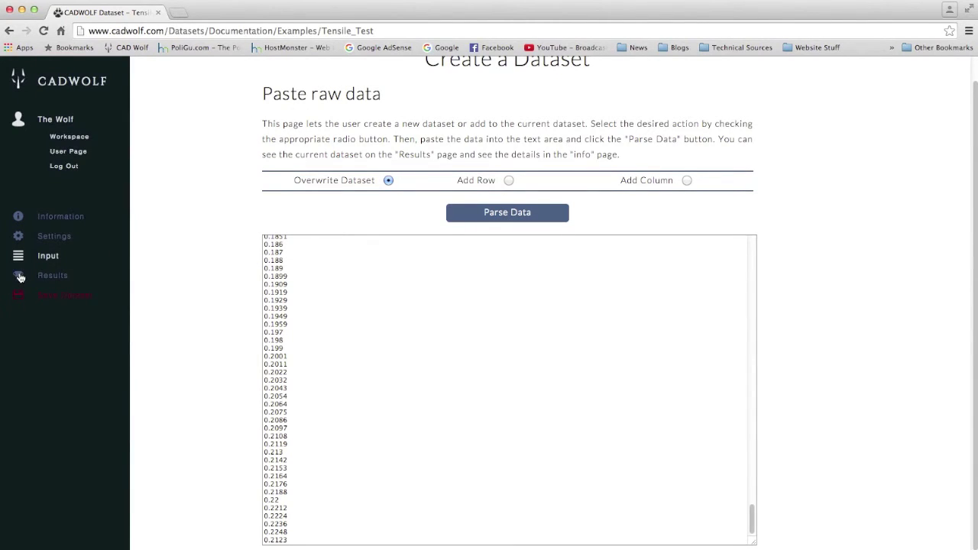
left_click(20, 277)
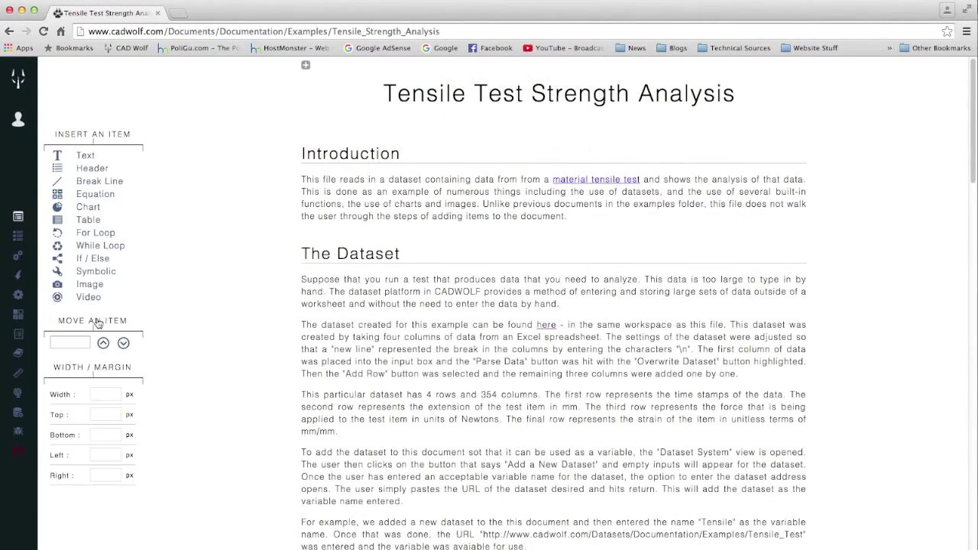
- Check the datasets linked to the Tensile Test Strength Analysis document and return to its worksheet
mouse_move(23, 311)
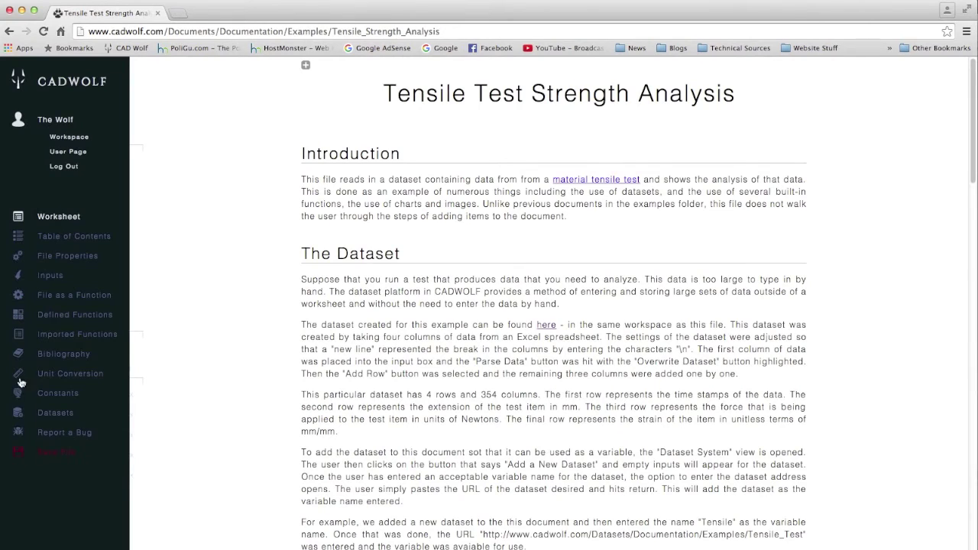
left_click(64, 416)
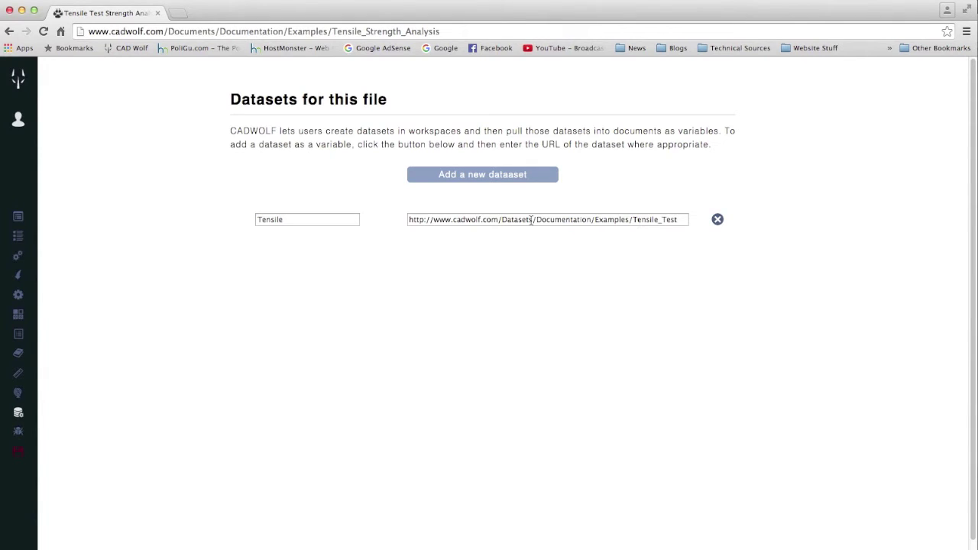
mouse_move(22, 252)
left_click(53, 217)
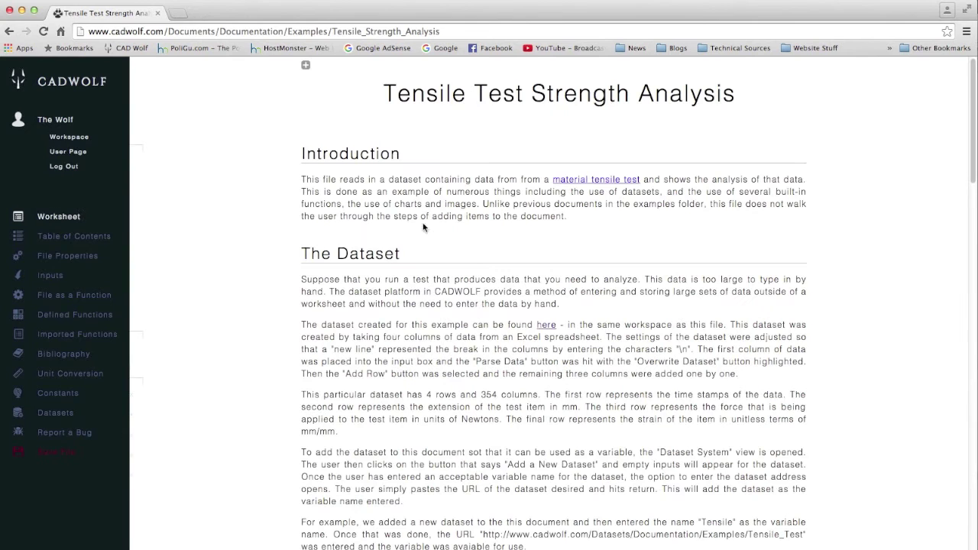
- Examine the stress-strain diagram, the Force and Strain equations, and the Measuring Stress and Strain section of the tensile test analysis
scroll(538, 262, "down", 4)
scroll(538, 262, "down", 10)
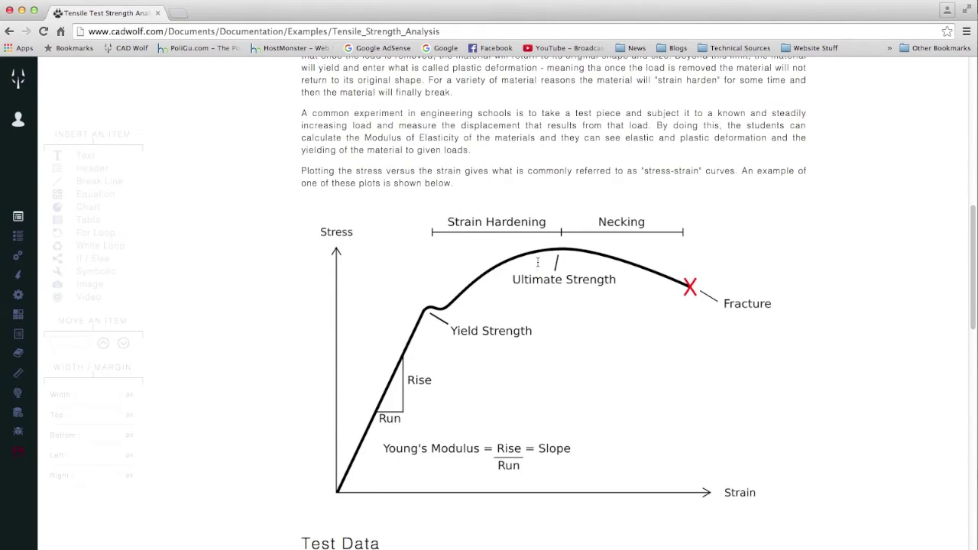
left_click(545, 136)
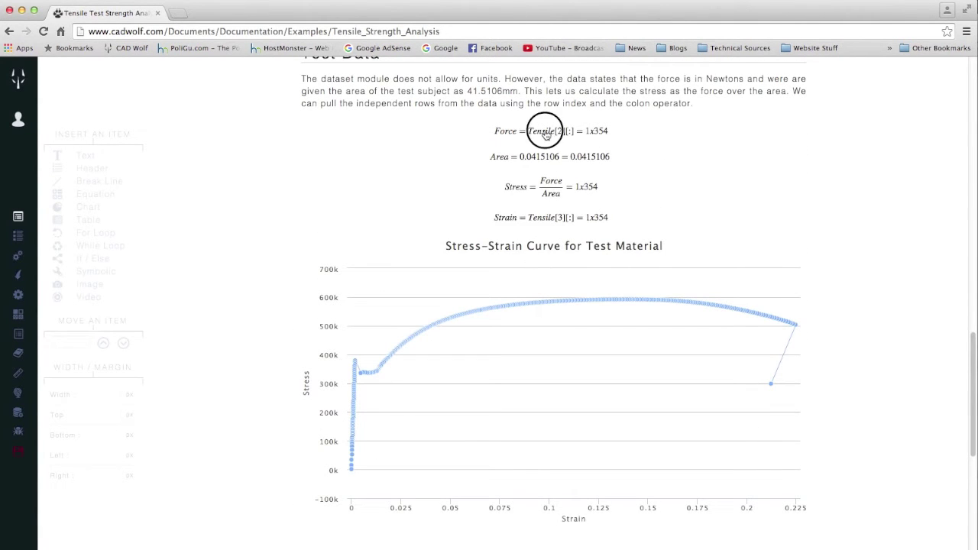
left_click(554, 221)
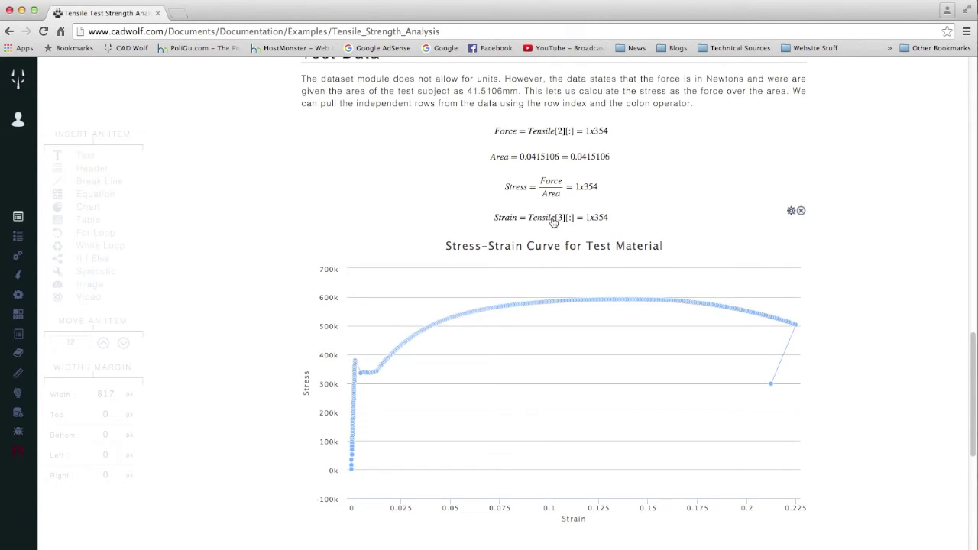
scroll(549, 230, "down", 5)
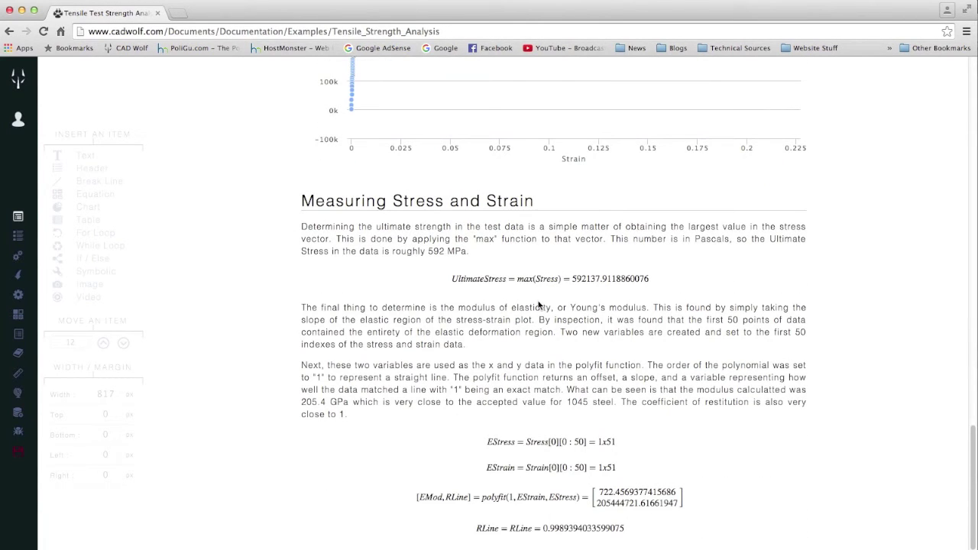
scroll(528, 336, "up", 3)
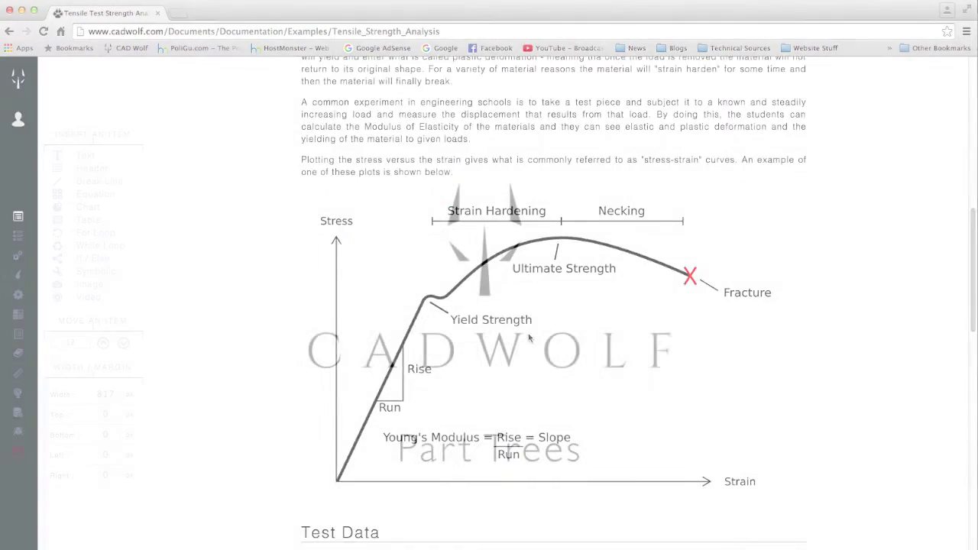
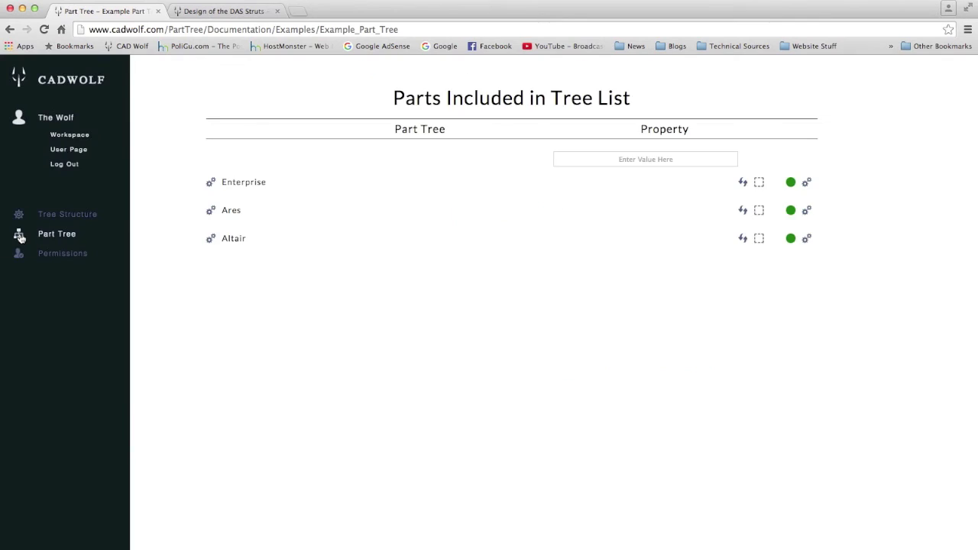
- Expand the example part tree through Enterprise, Capsule, Mechanisms and DAS
left_click(244, 184)
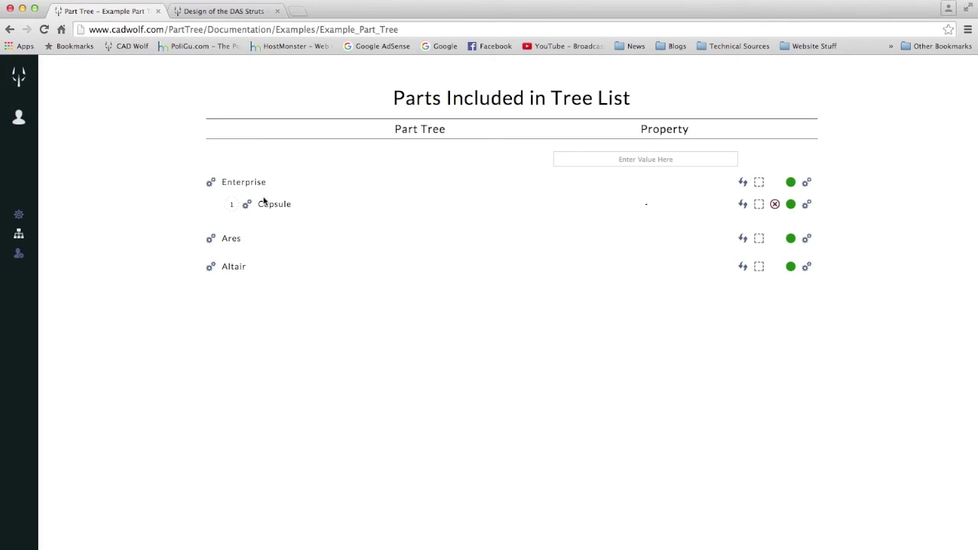
left_click(269, 206)
left_click(304, 228)
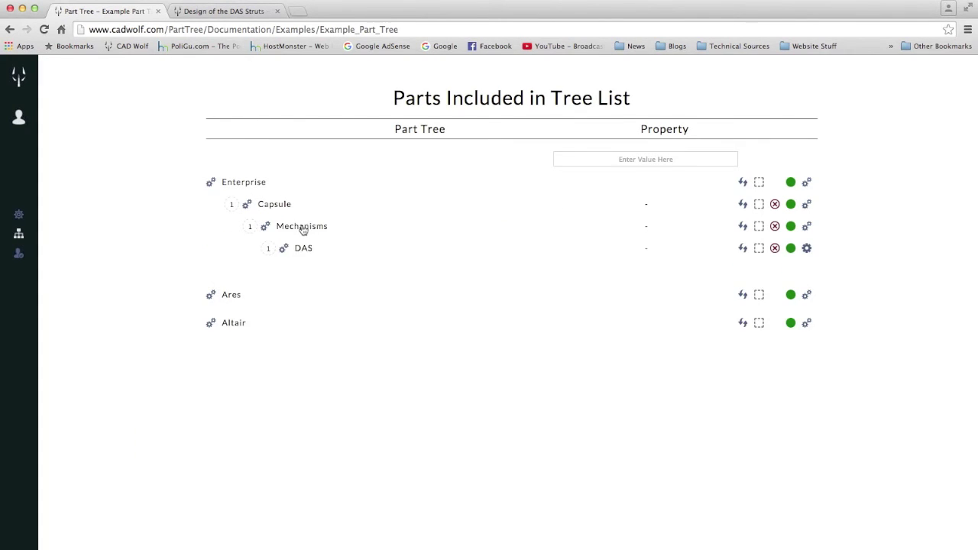
left_click(307, 250)
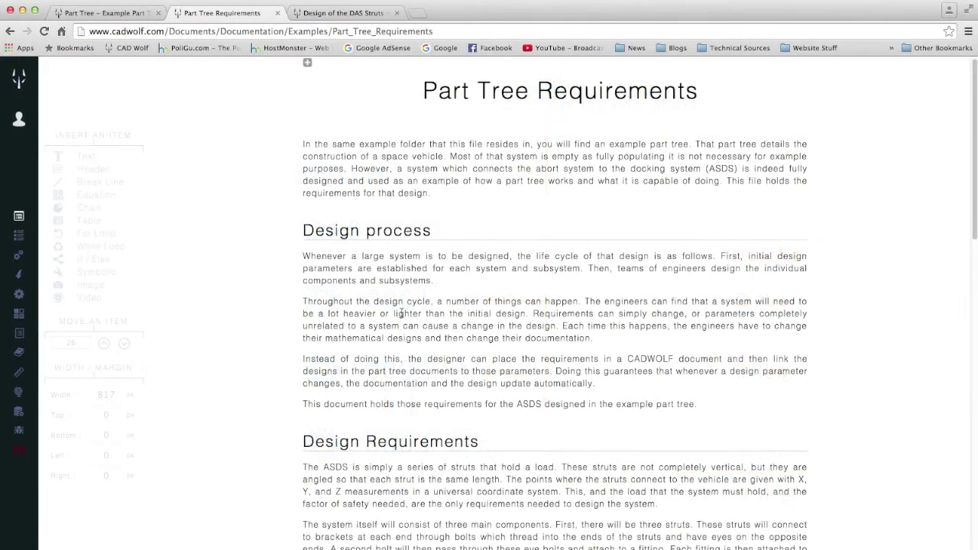
- Review the Part Tree Requirements down to the DWeight equation, close that document, and show the inputs of the DAS struts design document
scroll(401, 313, "down", 3)
scroll(400, 313, "down", 15)
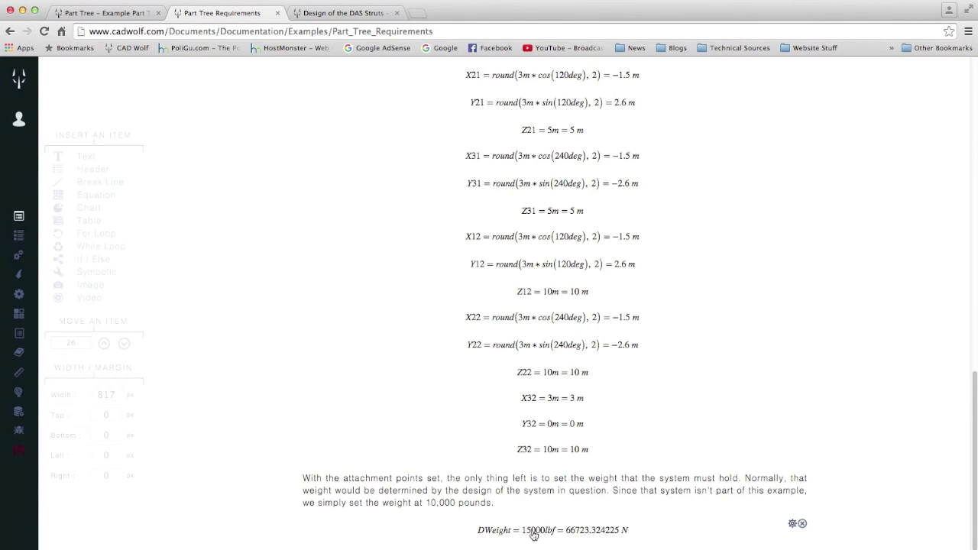
key("super+w")
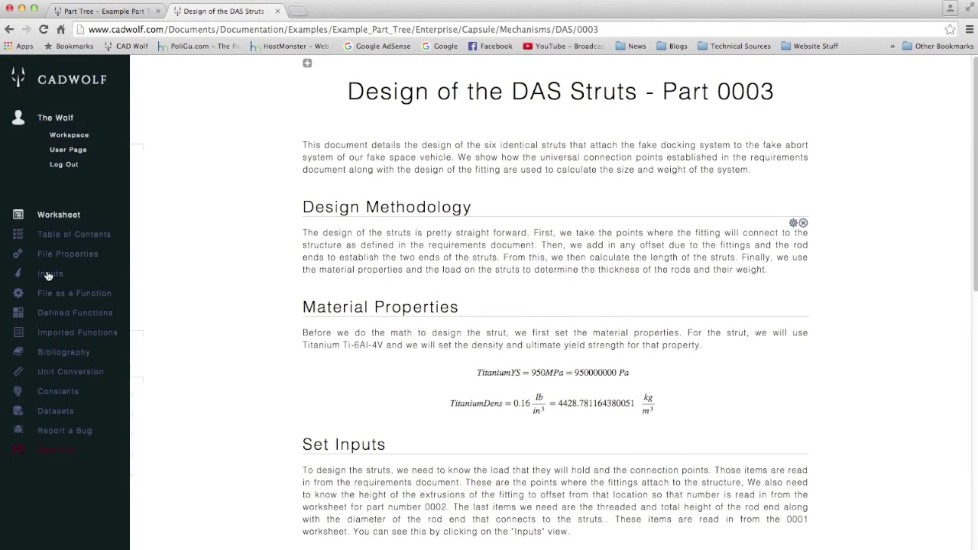
left_click(47, 274)
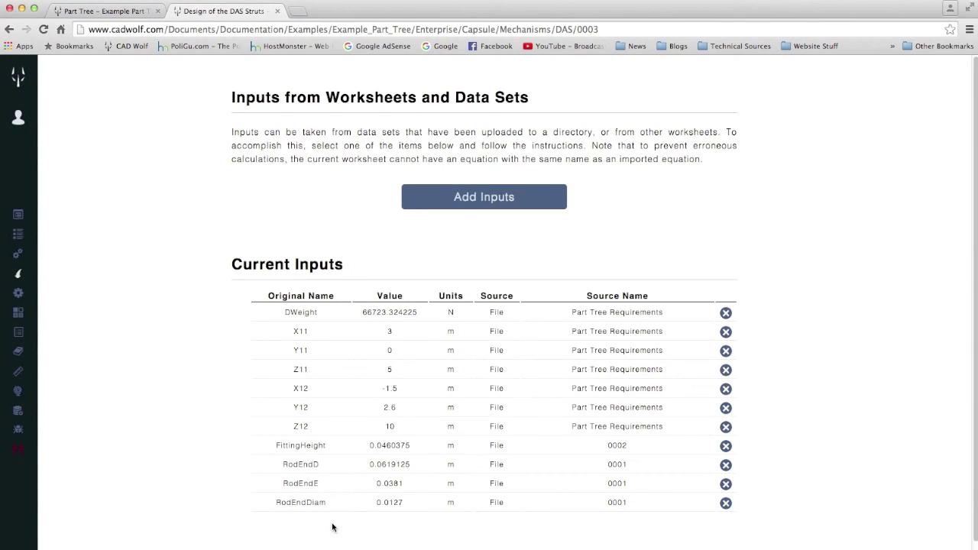
- Return to the DAS struts design worksheet and review its material properties, inputs and strut length calculation
mouse_move(22, 220)
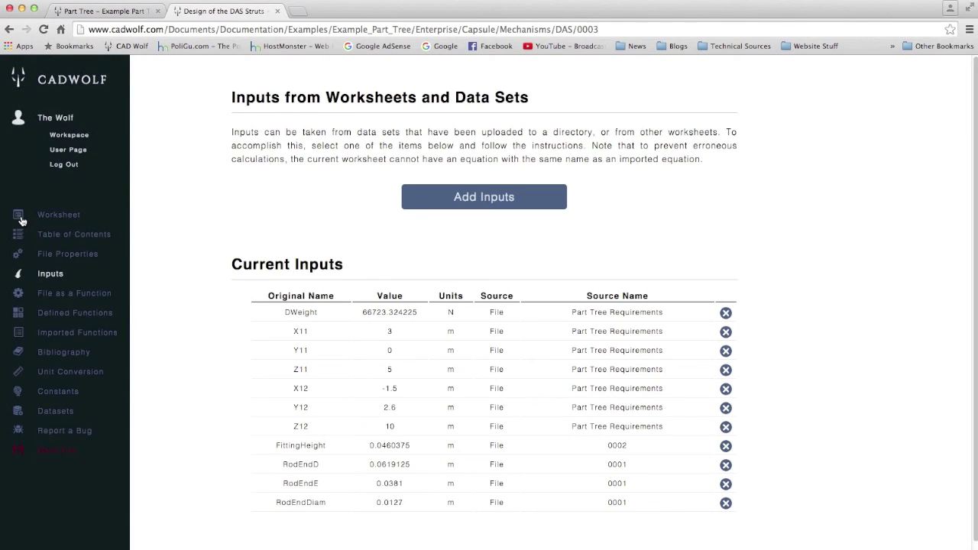
left_click(22, 220)
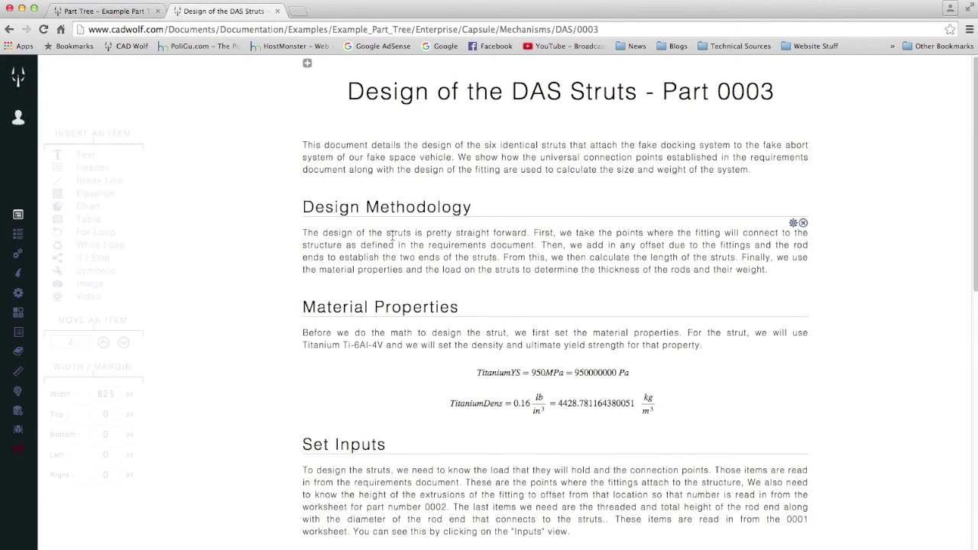
scroll(393, 233, "down", 3)
scroll(394, 245, "down", 5)
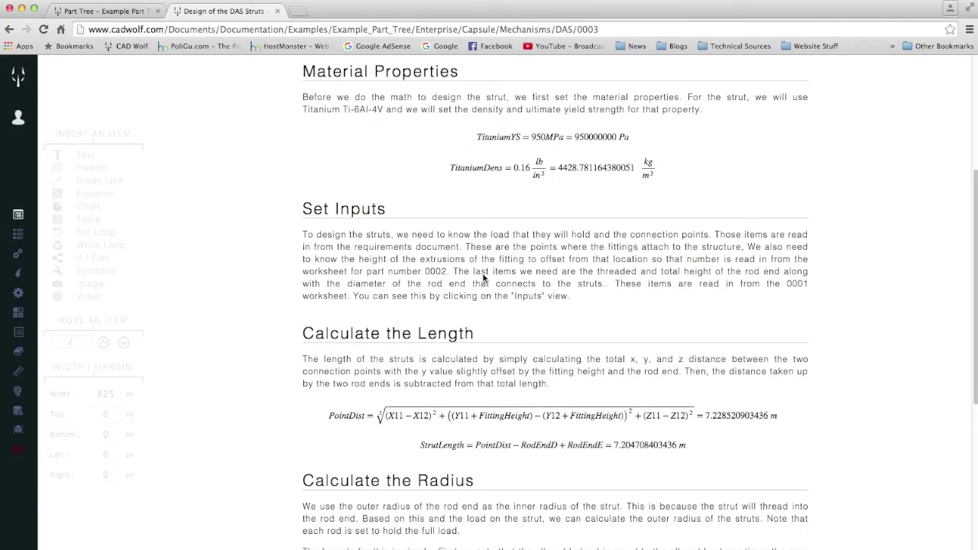
scroll(472, 325, "down", 5)
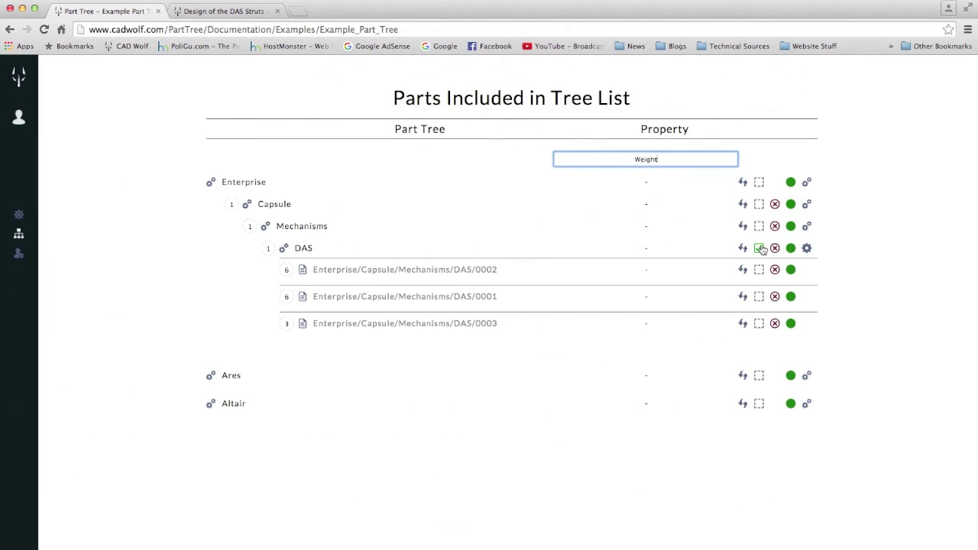
- Include DAS and its parts in the part tree's property evaluation and calculate their Weight
left_click(760, 249)
left_click(686, 157)
key("Return")
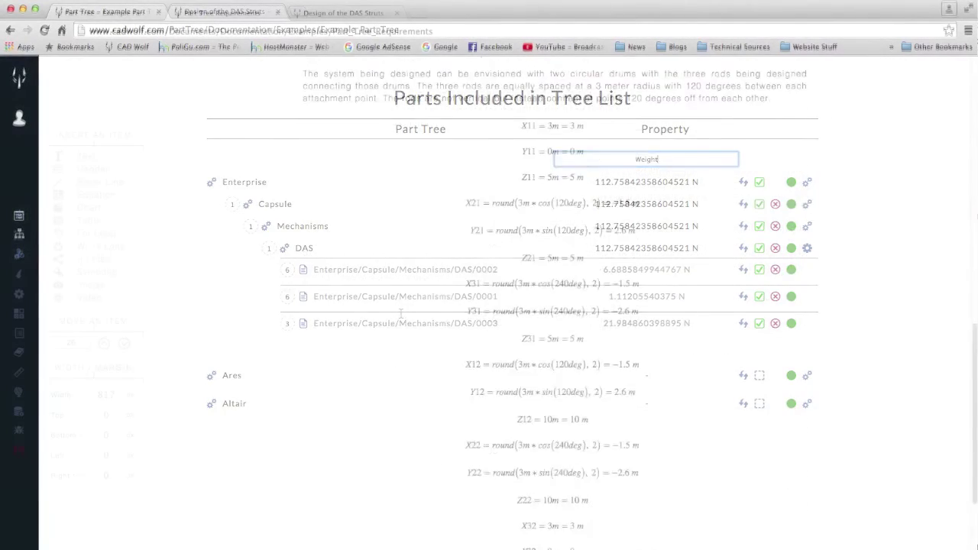
- Raise the weight the system must hold in the DWeight equation at the end of the Part Tree Requirements, keeping it in lbf
left_click(533, 530)
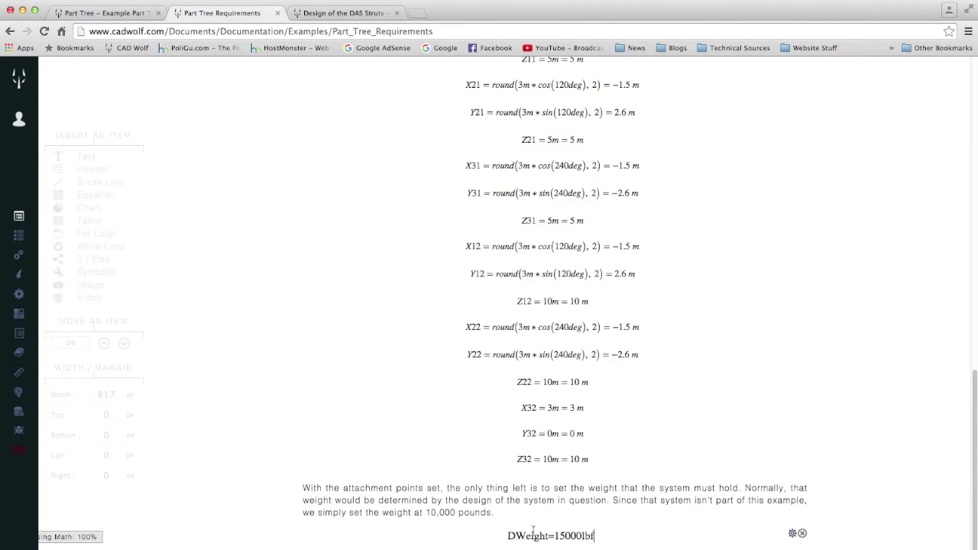
key("Left")
key("Left")
key("Left")
key("Left")
key("Left")
key("Left")
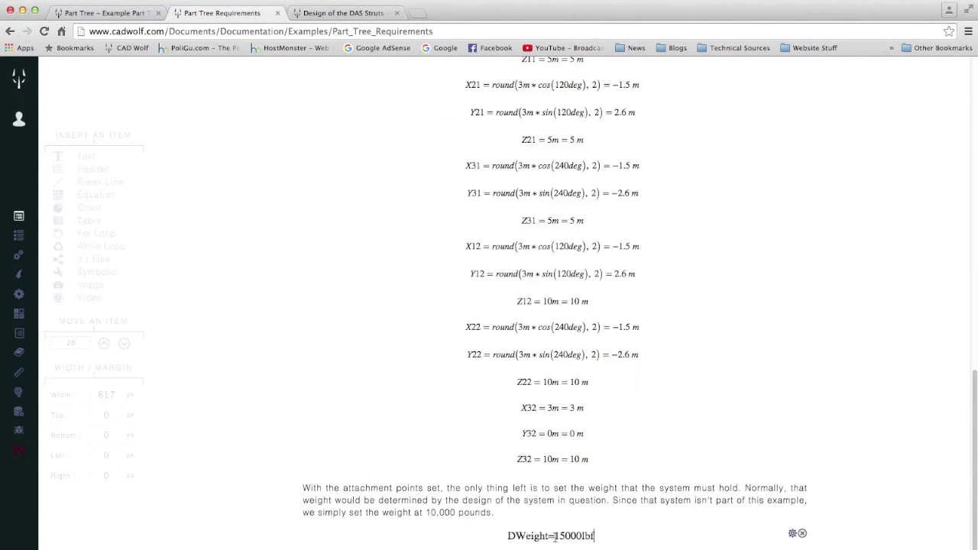
key("BackSpace")
key("BackSpace")
type("2")
key("Return")
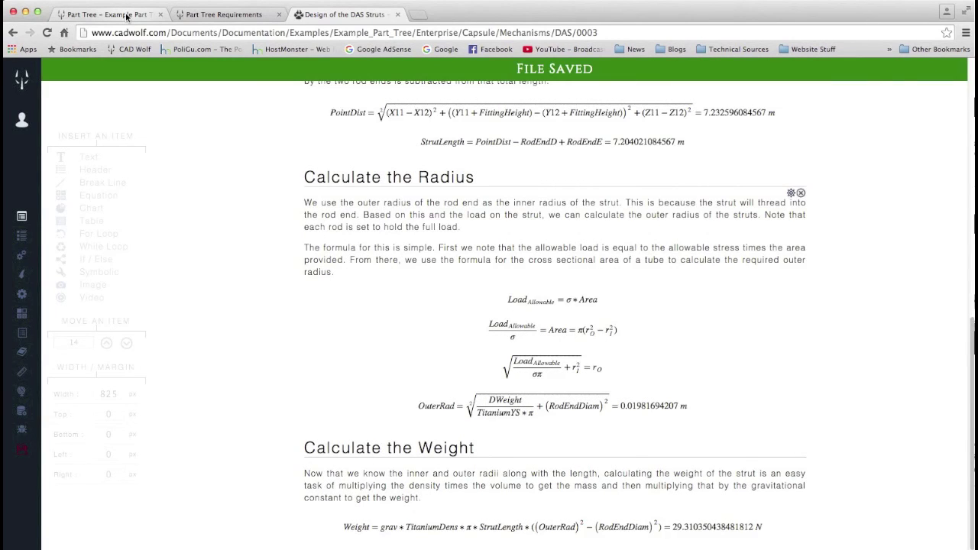
- Return to the example part tree's parts list and expand Enterprise, Capsule, Mechanisms and DAS down to parts 0002, 0001 and 0003
left_click(127, 15)
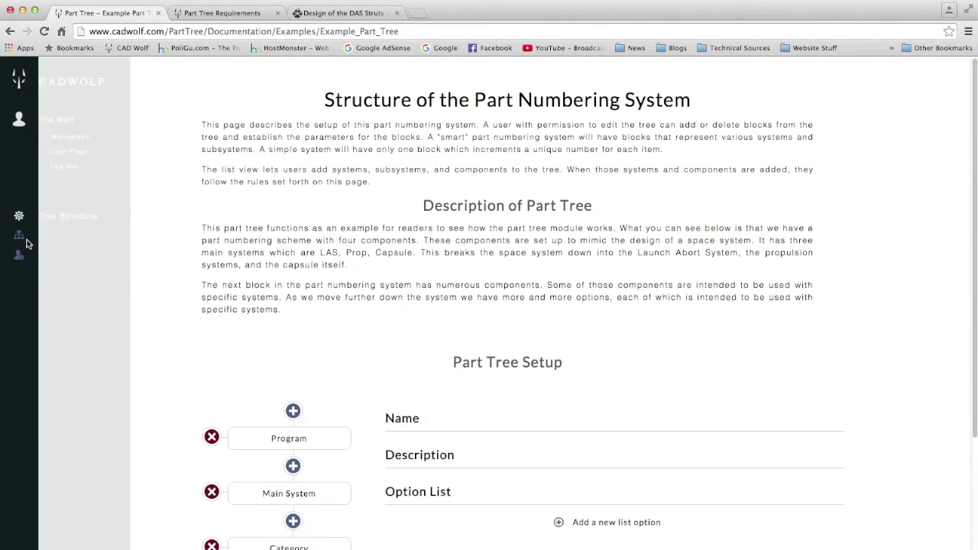
left_click(19, 237)
left_click(229, 185)
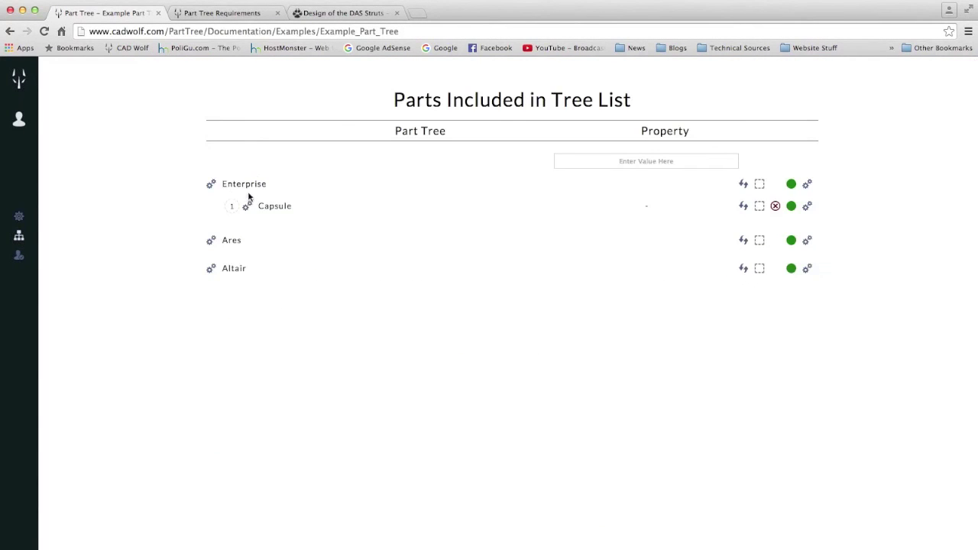
left_click(279, 210)
left_click(303, 230)
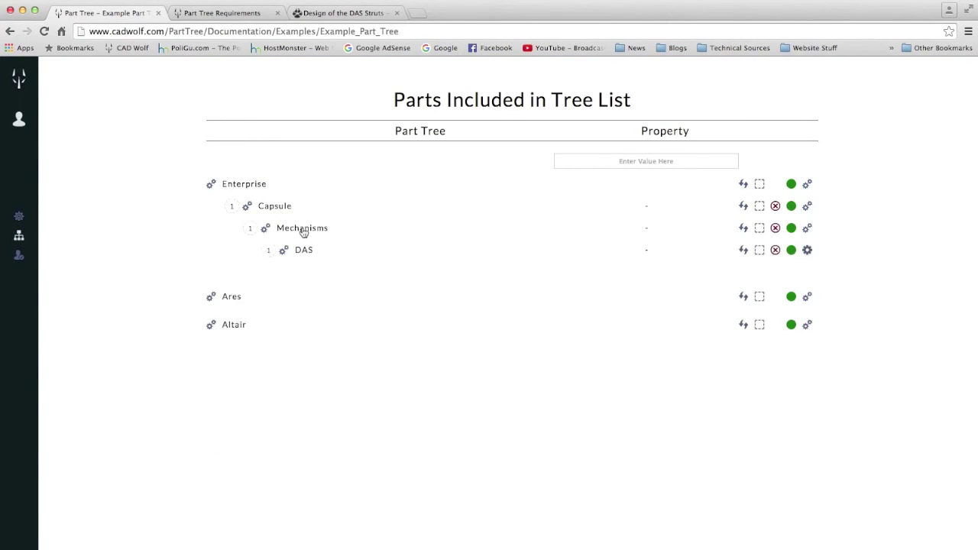
left_click(304, 250)
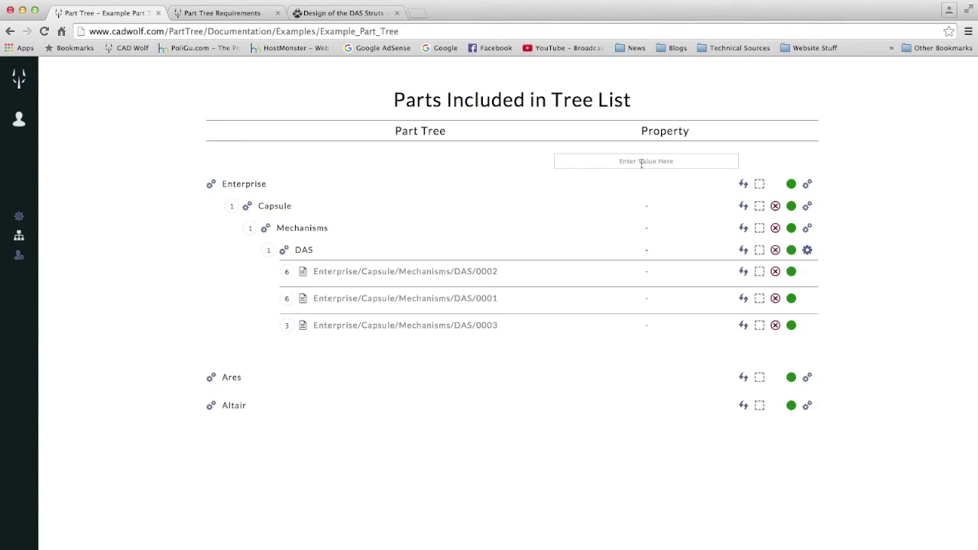
- Select DAS with its parts again and recalculate the Weight property across the tree with the revised load
left_click(759, 250)
left_click(663, 162)
type("Weight")
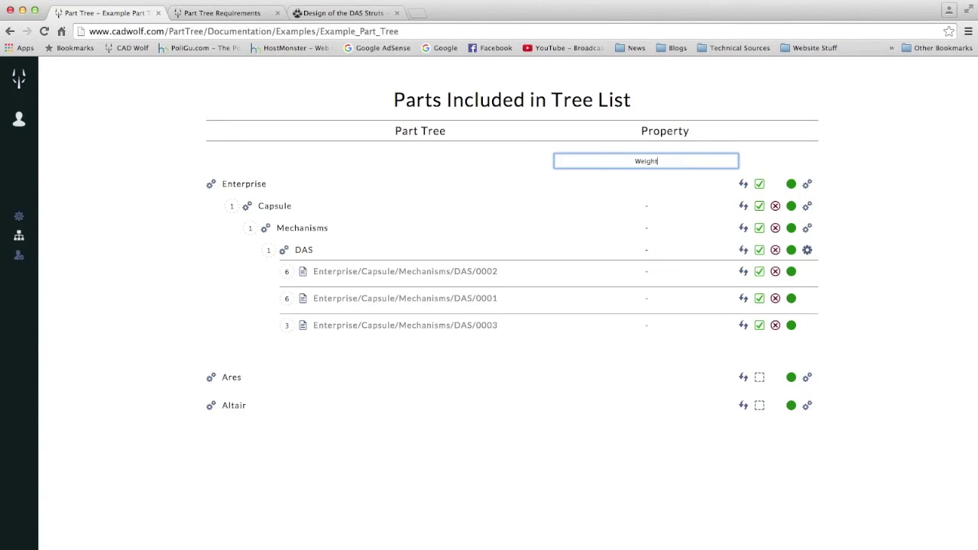
key("Return")
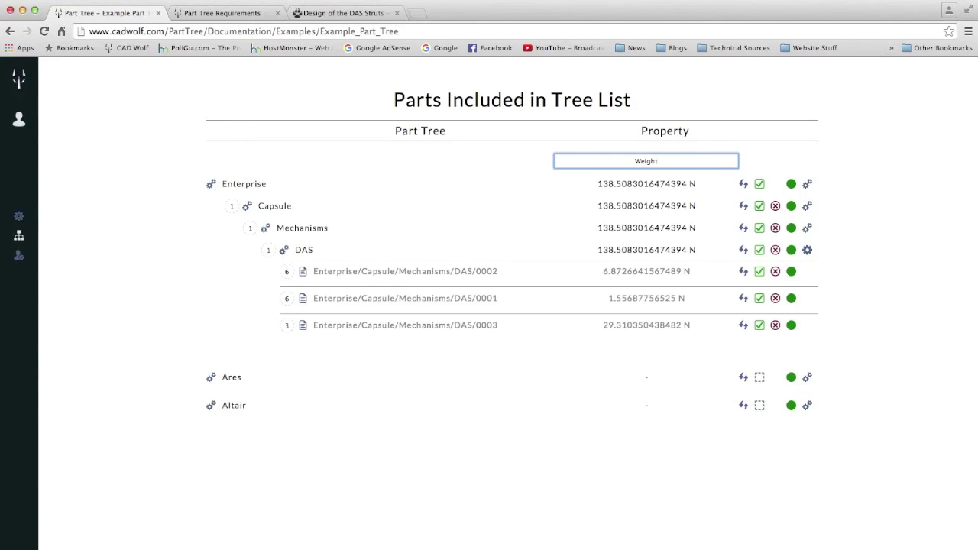